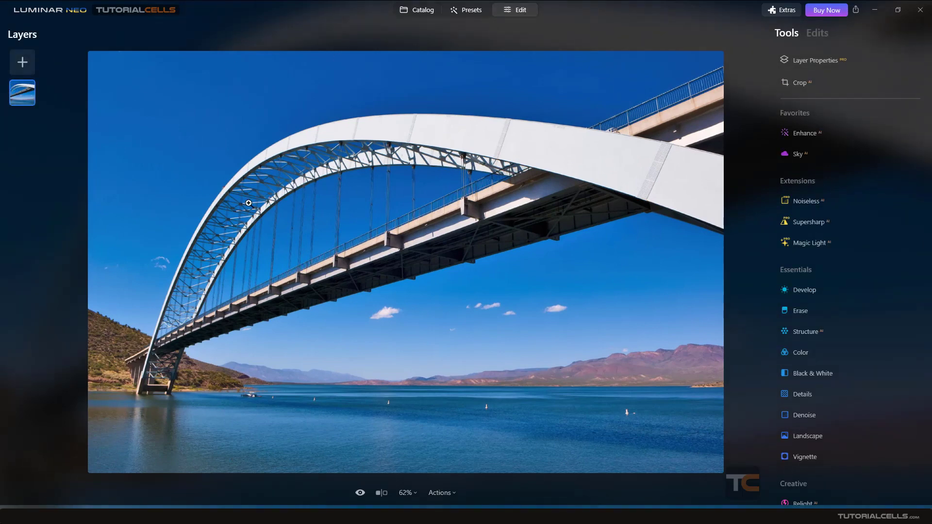
pyautogui.click(447, 494)
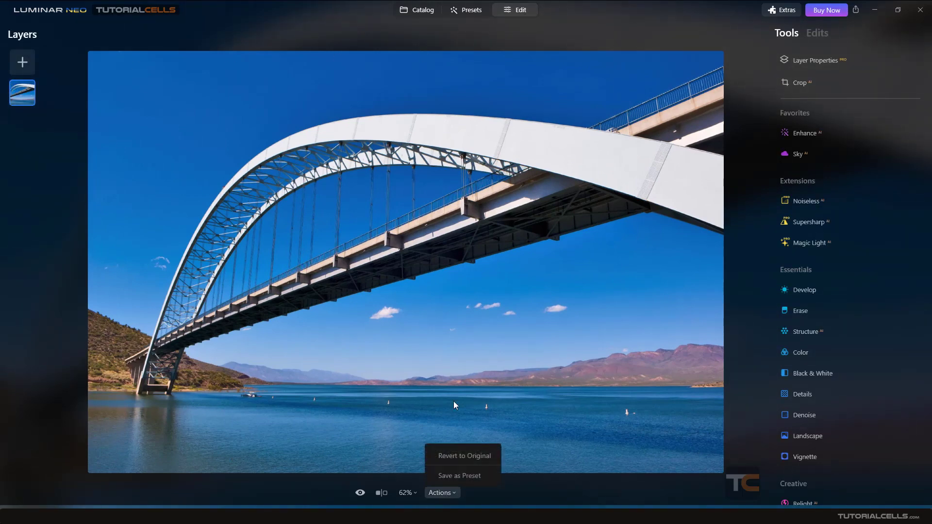
pyautogui.click(461, 317)
pyautogui.click(462, 317)
pyautogui.scroll(-4, 460, 316)
pyautogui.scroll(3, 460, 316)
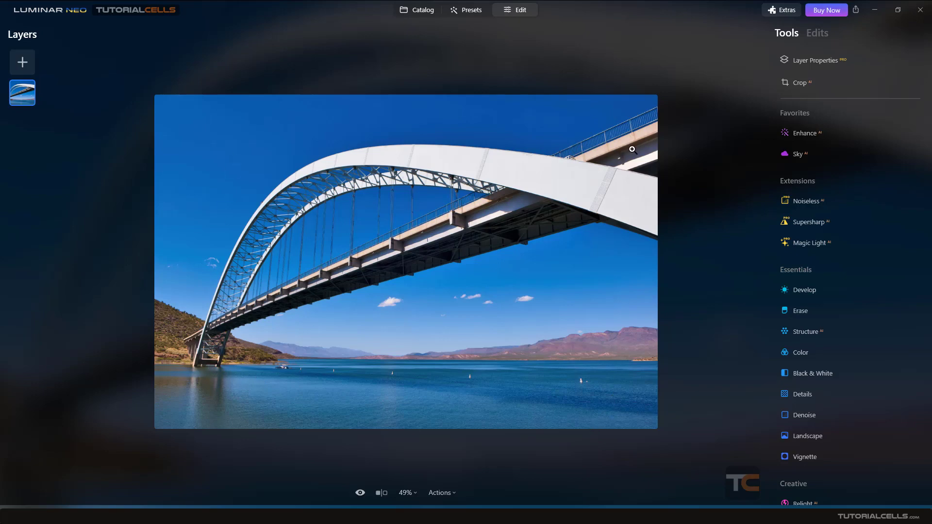
# - Open the bridge photo's layer properties and review its opacity setting and the available blend modes
pyautogui.click(803, 64)
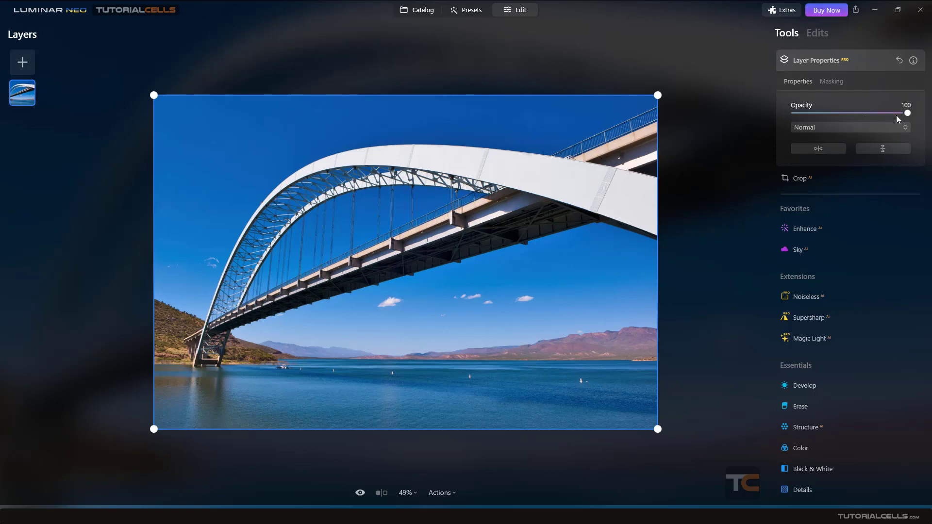
pyautogui.moveTo(899, 114)
pyautogui.mouseDown()
pyautogui.moveTo(852, 120)
pyautogui.moveTo(915, 119)
pyautogui.mouseUp()
pyautogui.click(886, 126)
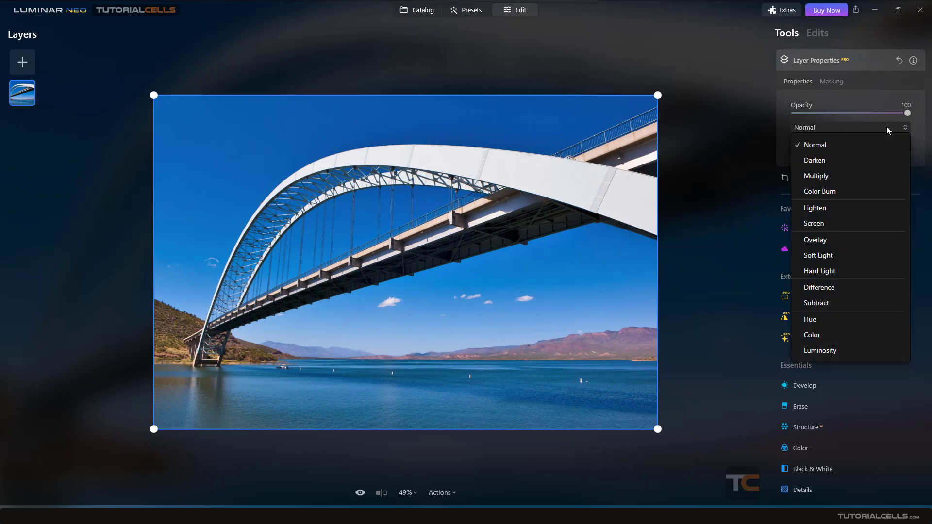
pyautogui.click(875, 126)
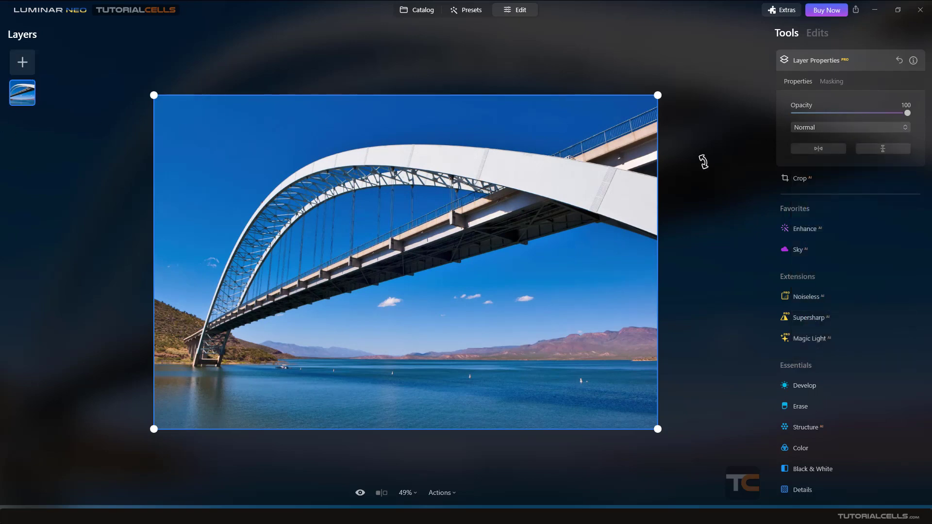
pyautogui.click(812, 130)
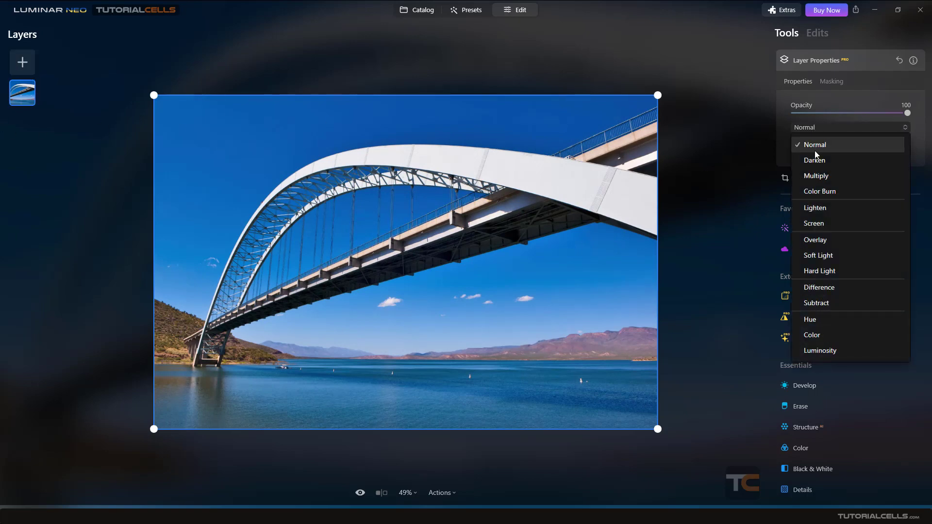
pyautogui.click(849, 395)
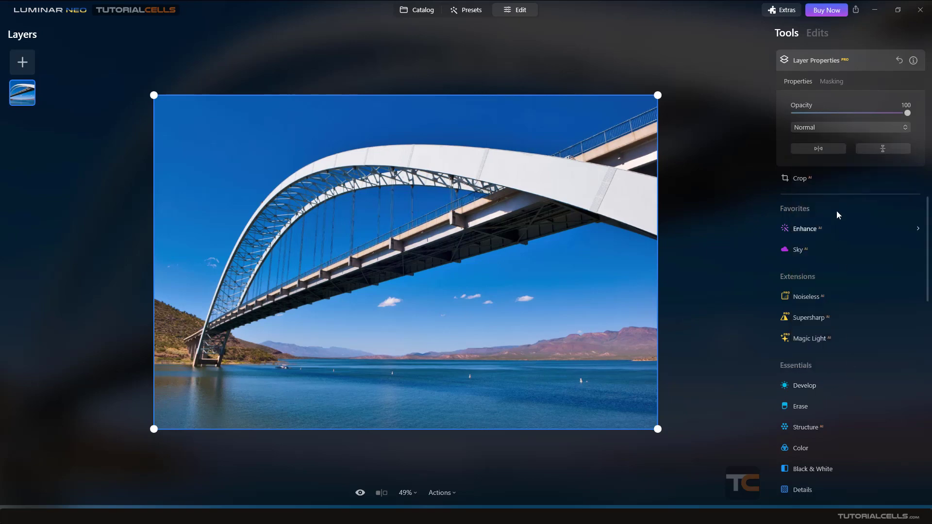
# - Try flipping the layer horizontally and vertically, and flip it back to its original orientation
pyautogui.click(820, 147)
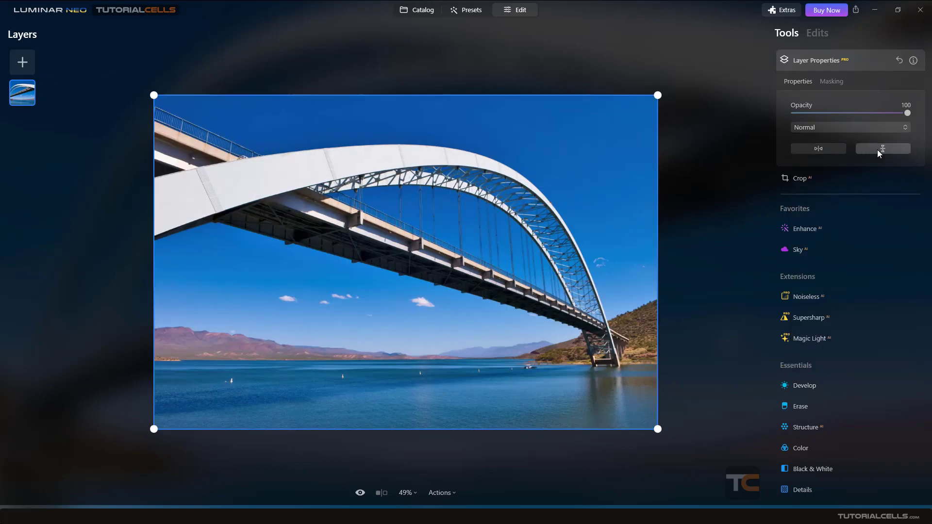
pyautogui.click(878, 149)
pyautogui.click(878, 149)
pyautogui.click(837, 150)
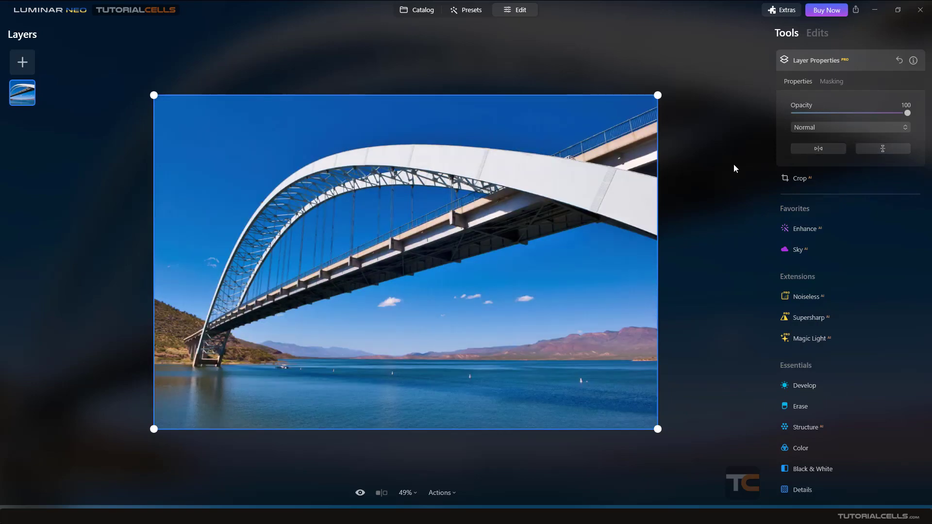
# - Crop the bridge photo with the Free ratio, pulling in its upper-right corner and shifting the image downward within the frame, and apply the crop
pyautogui.click(830, 82)
pyautogui.click(805, 83)
pyautogui.click(799, 183)
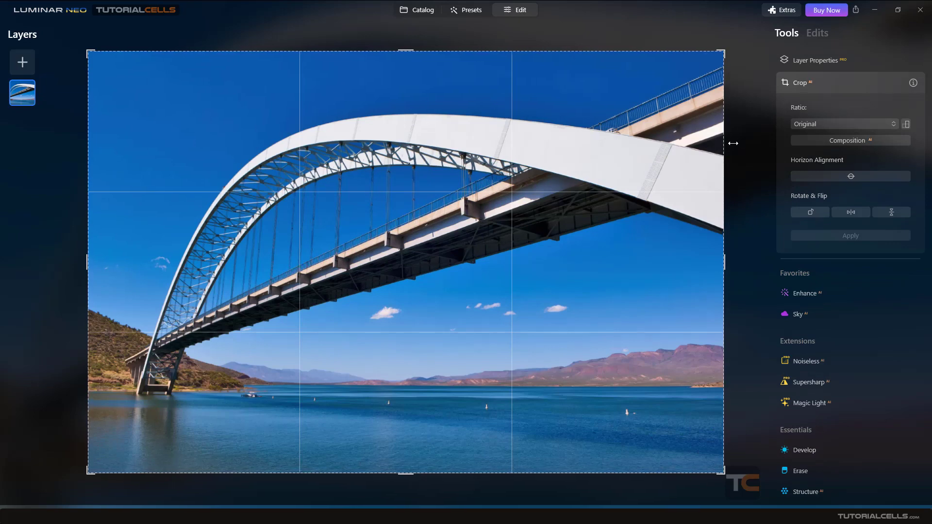
pyautogui.click(804, 125)
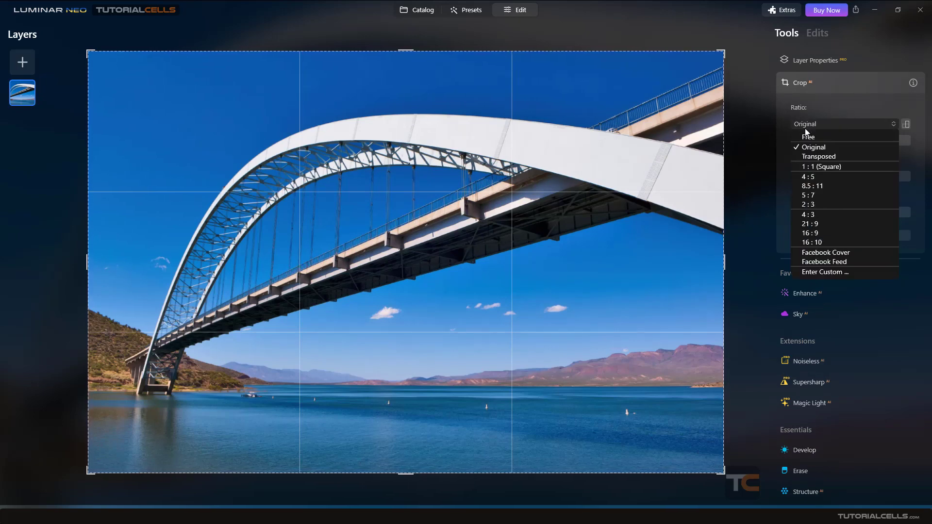
pyautogui.click(811, 148)
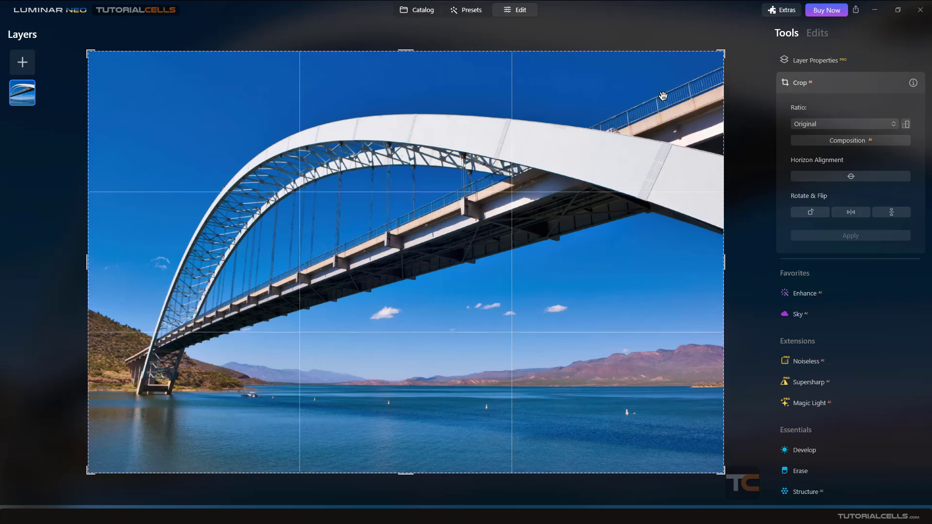
pyautogui.click(807, 123)
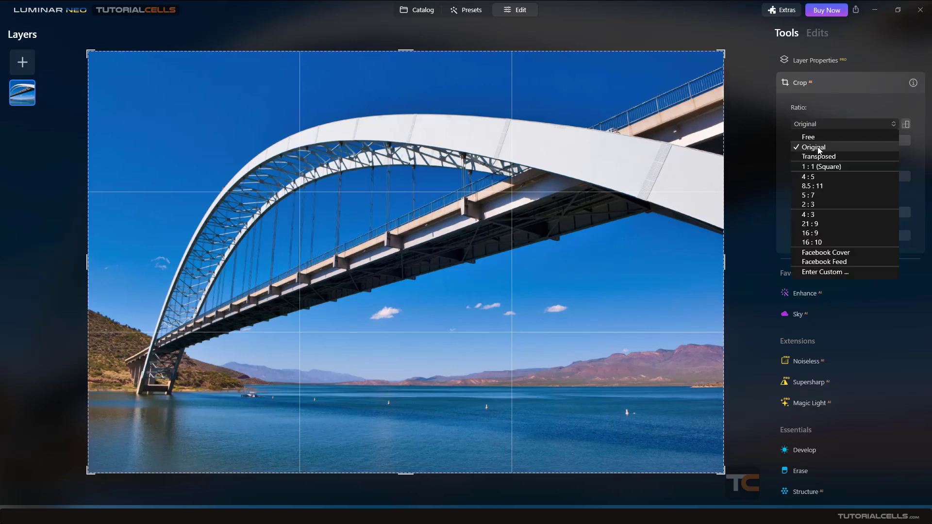
pyautogui.click(808, 137)
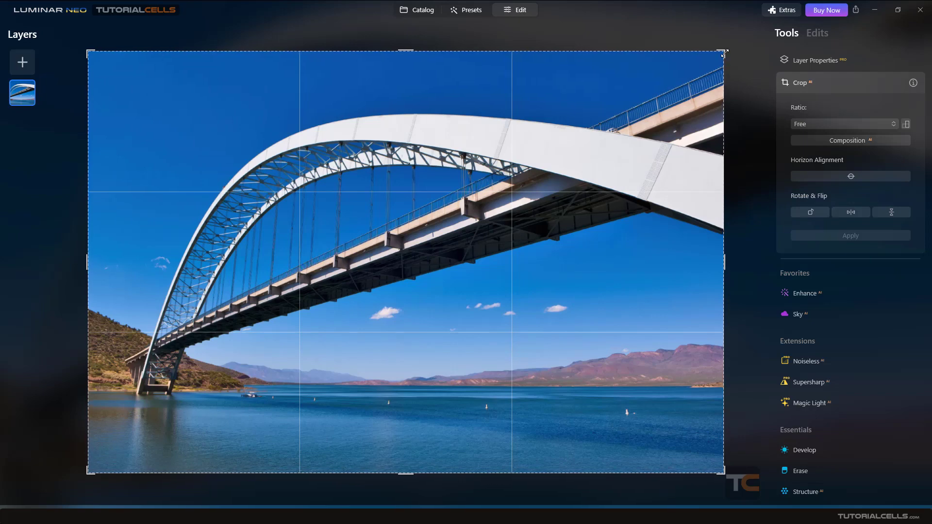
pyautogui.moveTo(725, 53)
pyautogui.mouseDown()
pyautogui.moveTo(664, 95)
pyautogui.moveTo(617, 74)
pyautogui.moveTo(714, 68)
pyautogui.mouseUp()
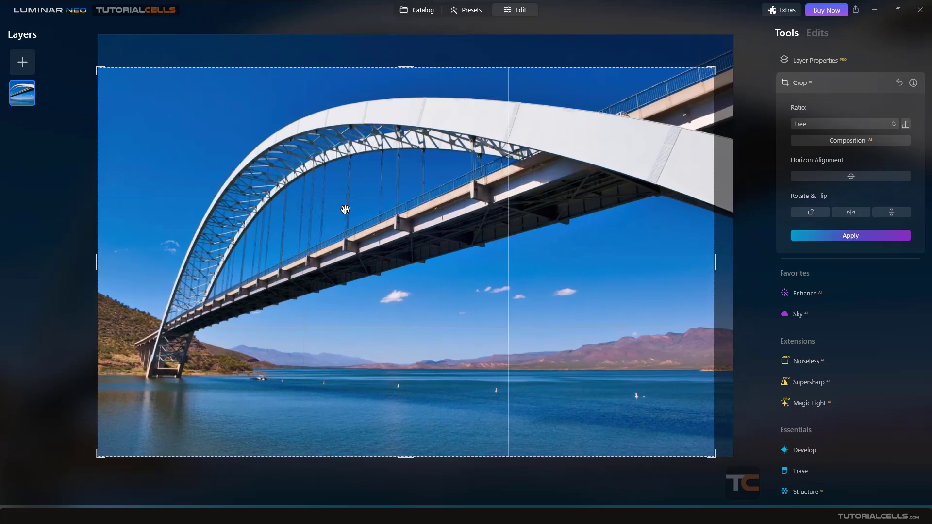
pyautogui.moveTo(318, 283); pyautogui.dragTo(380, 319)
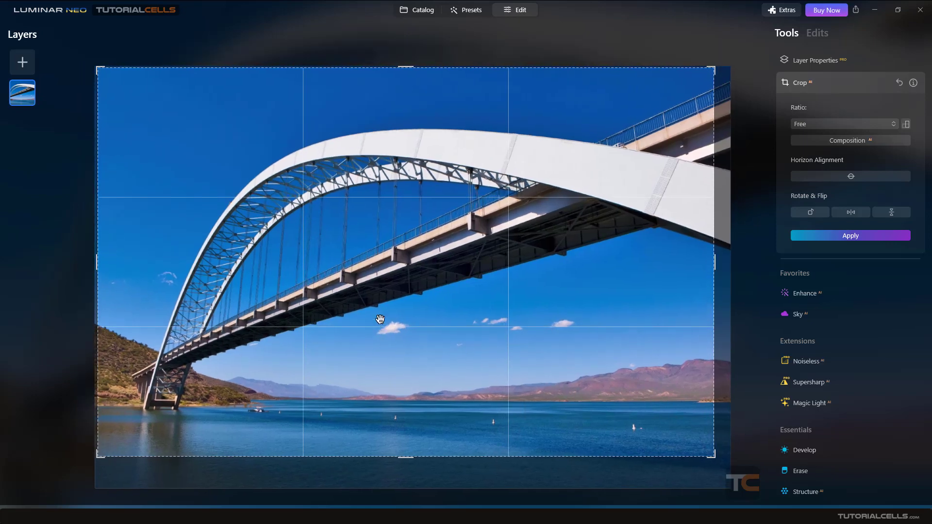
pyautogui.click(796, 237)
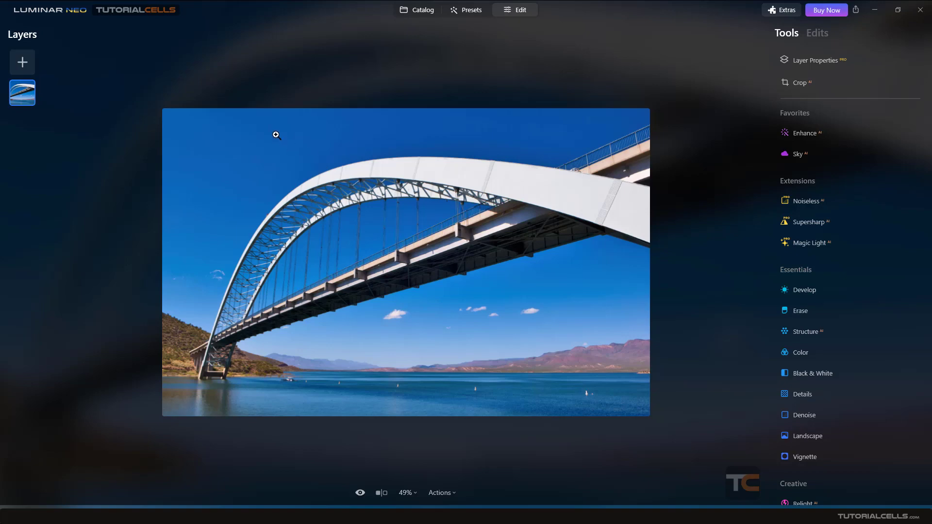
# - Reopen the Crop tool on the cropped photo and set the ratio to 1 : 1 (Square)
pyautogui.click(800, 84)
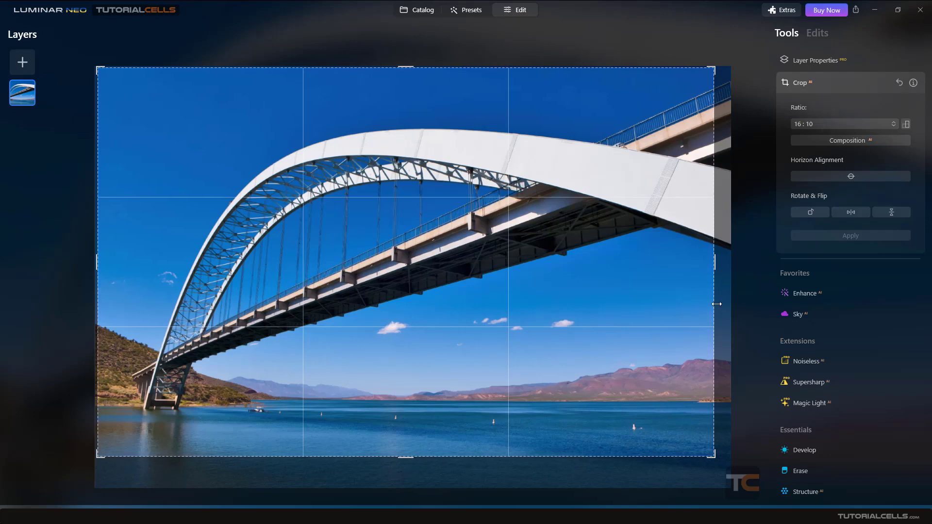
pyautogui.click(815, 123)
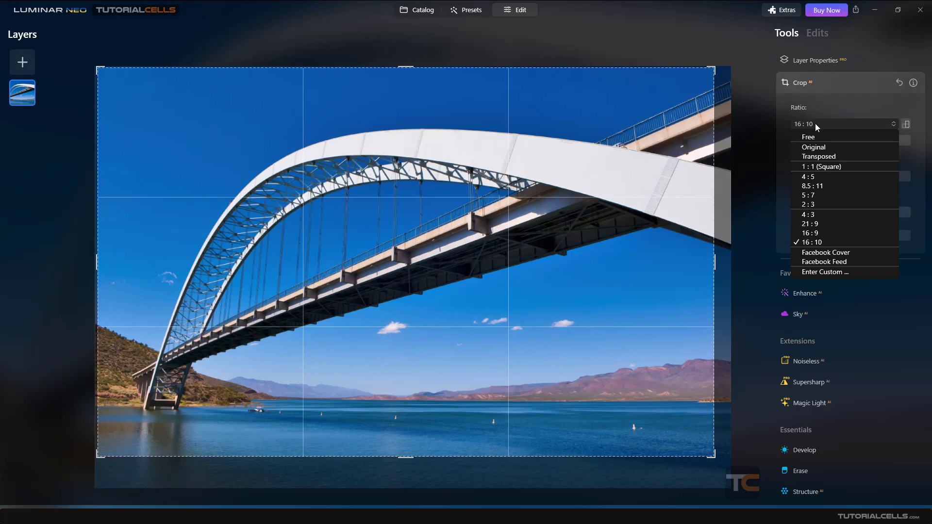
pyautogui.click(821, 167)
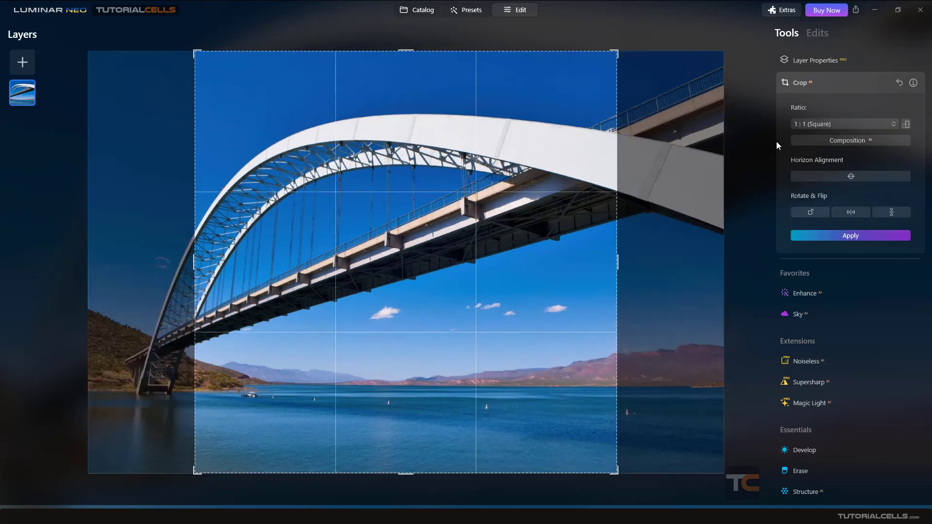
# - View the custom aspect ratio entry for the crop and close it without entering a ratio
pyautogui.click(815, 124)
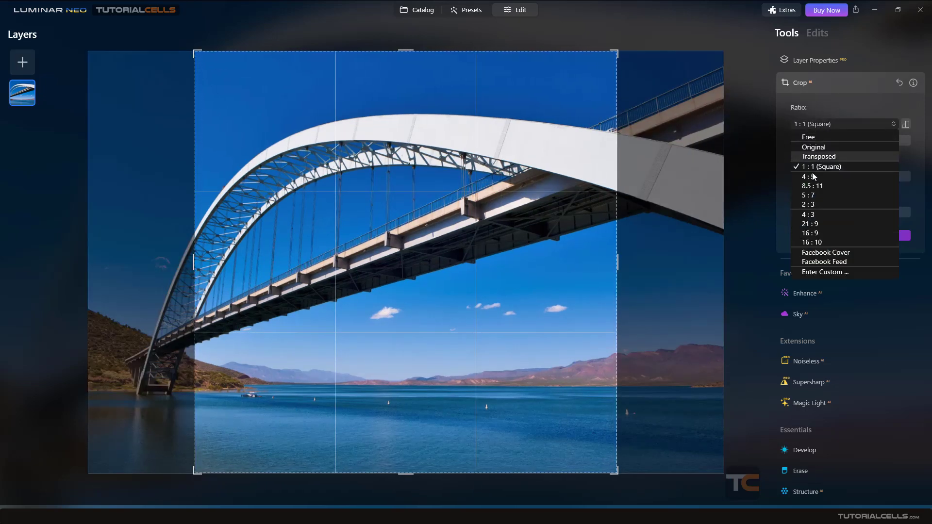
pyautogui.click(816, 273)
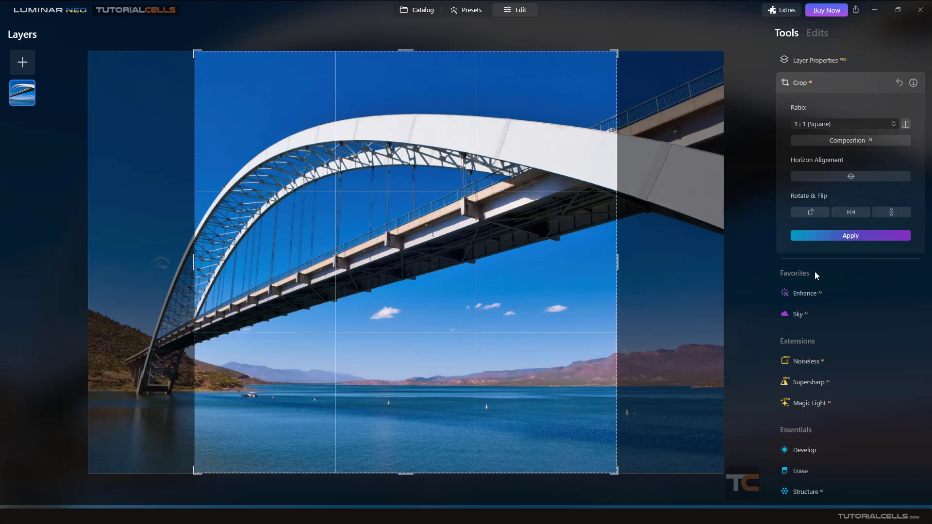
pyautogui.moveTo(456, 220); pyautogui.dragTo(461, 214)
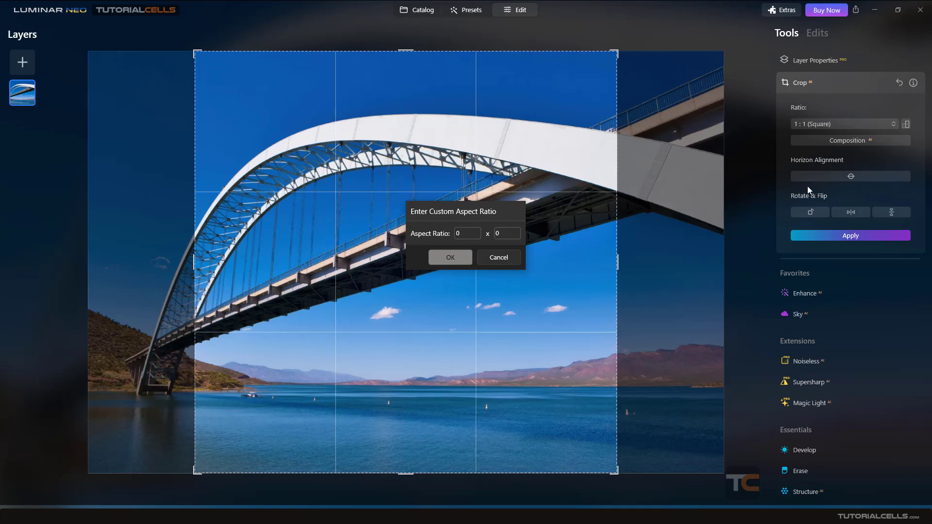
pyautogui.click(516, 260)
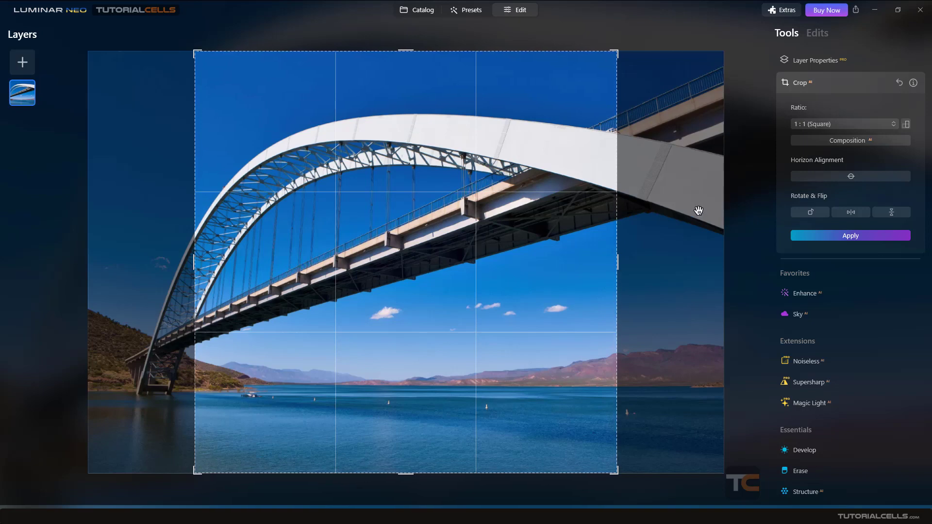
# - Set the crop ratio to 4 : 5 and rotate the crop frame to portrait and back to landscape
pyautogui.click(828, 125)
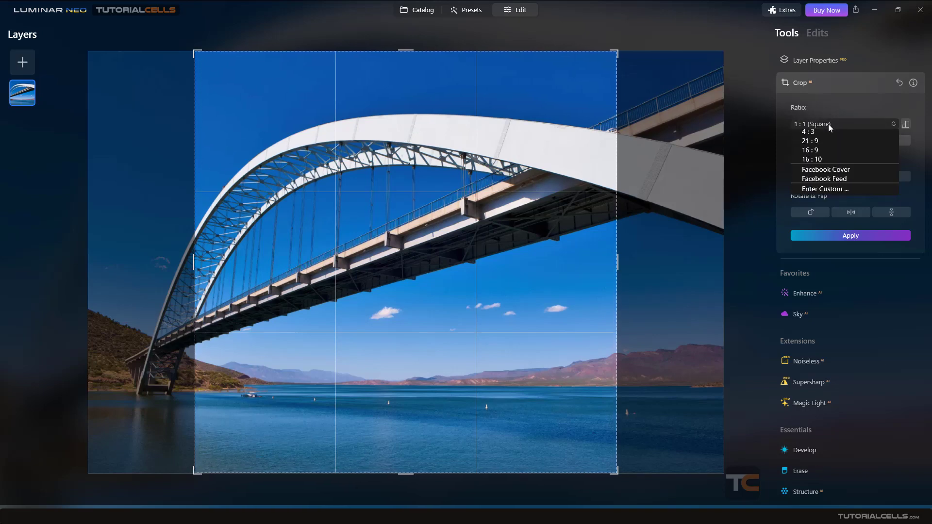
pyautogui.click(829, 125)
pyautogui.click(829, 124)
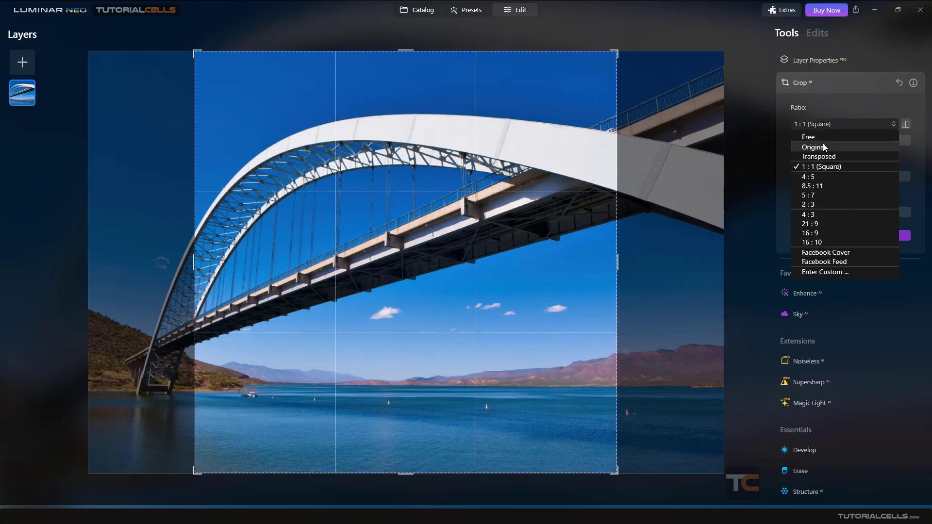
pyautogui.click(810, 178)
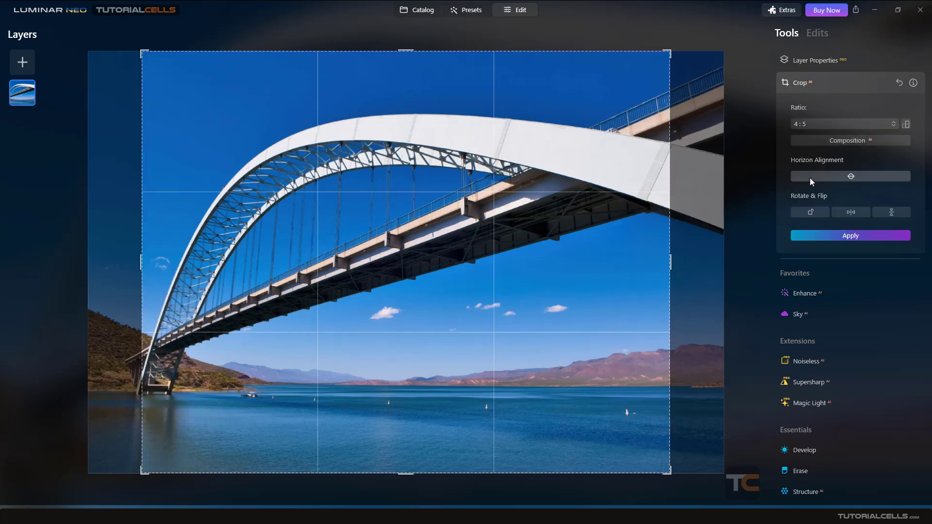
pyautogui.click(905, 125)
pyautogui.click(905, 126)
pyautogui.click(904, 127)
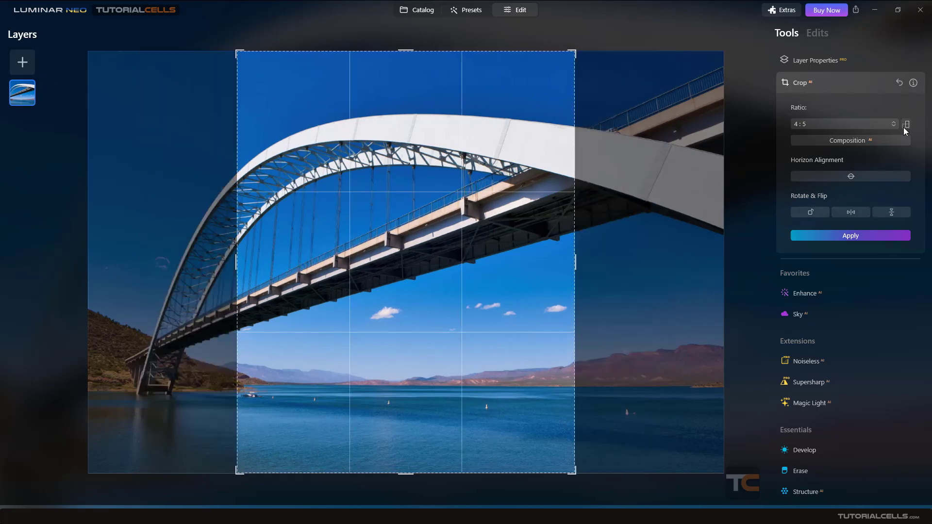
pyautogui.click(904, 127)
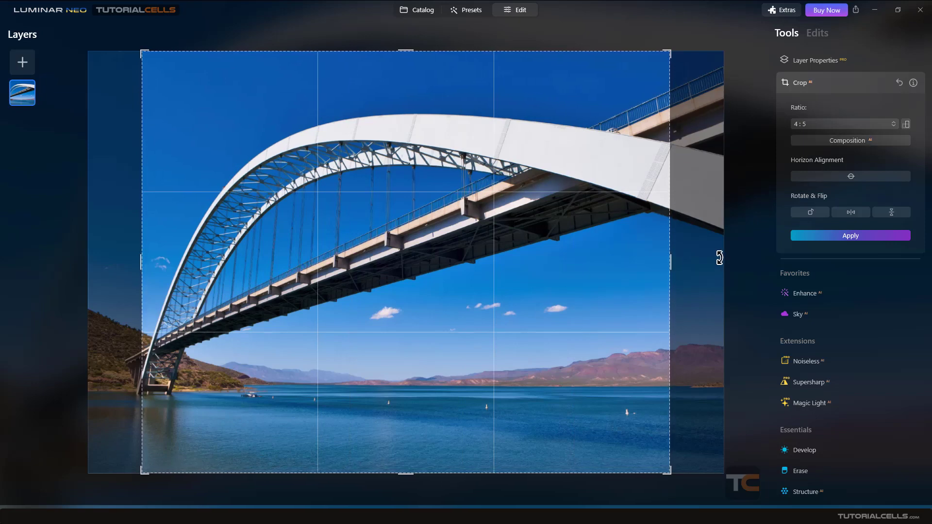
# - Reset the crop to the original frame and crop the photo with the automatic AI composition
pyautogui.click(898, 82)
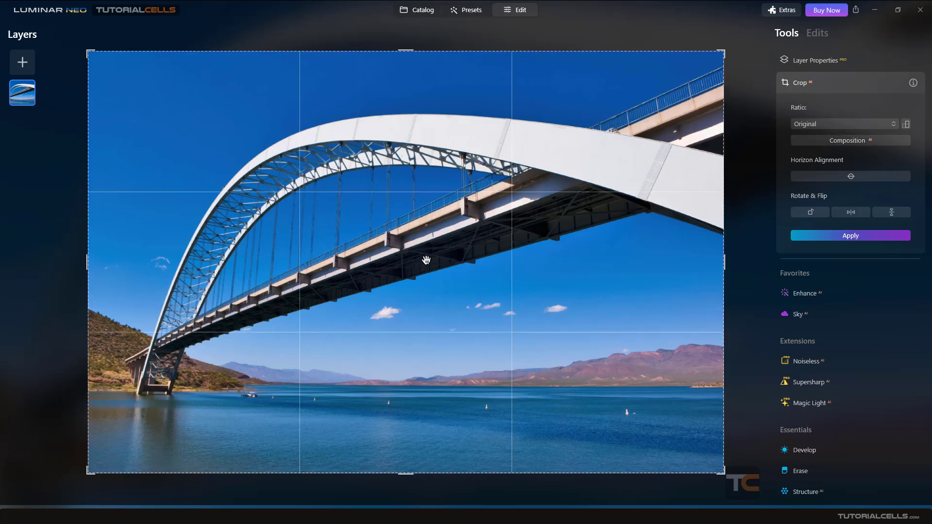
pyautogui.click(844, 141)
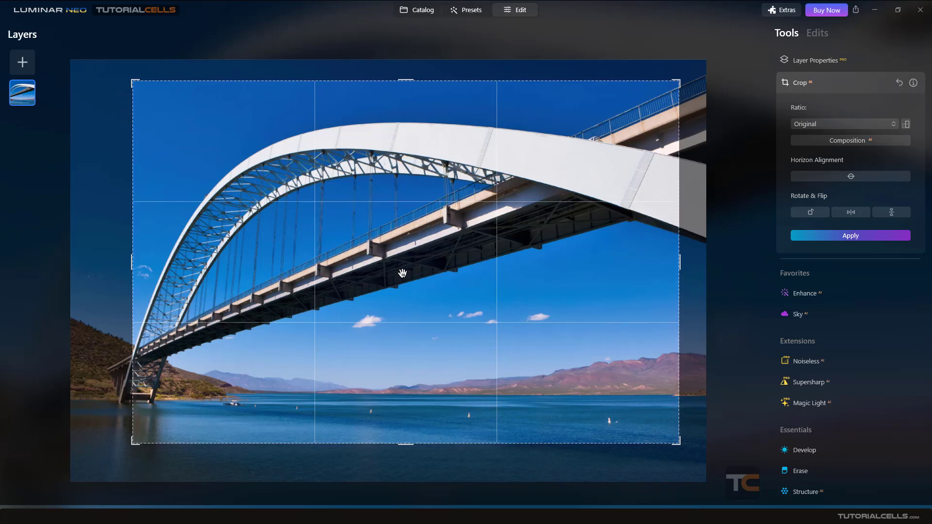
pyautogui.click(896, 84)
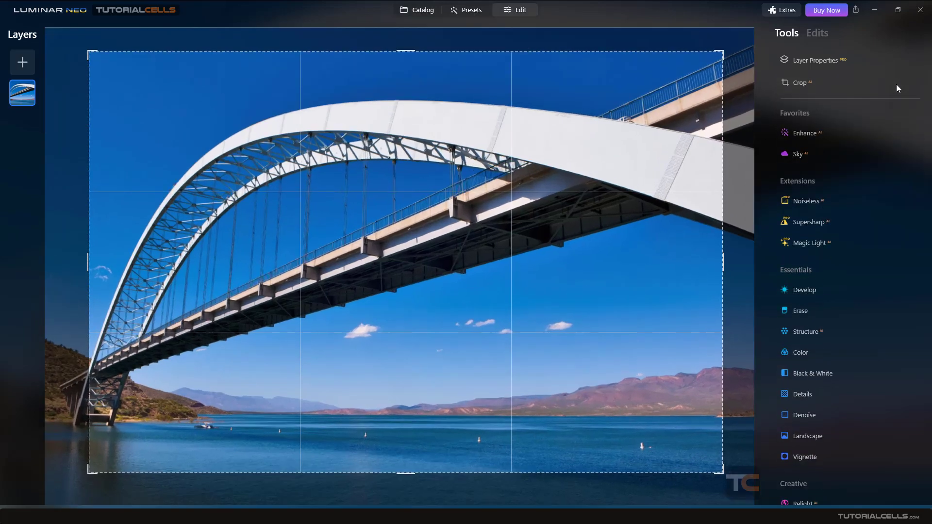
# - Revert the bridge photo to its original and return to the photo catalog
pyautogui.click(432, 493)
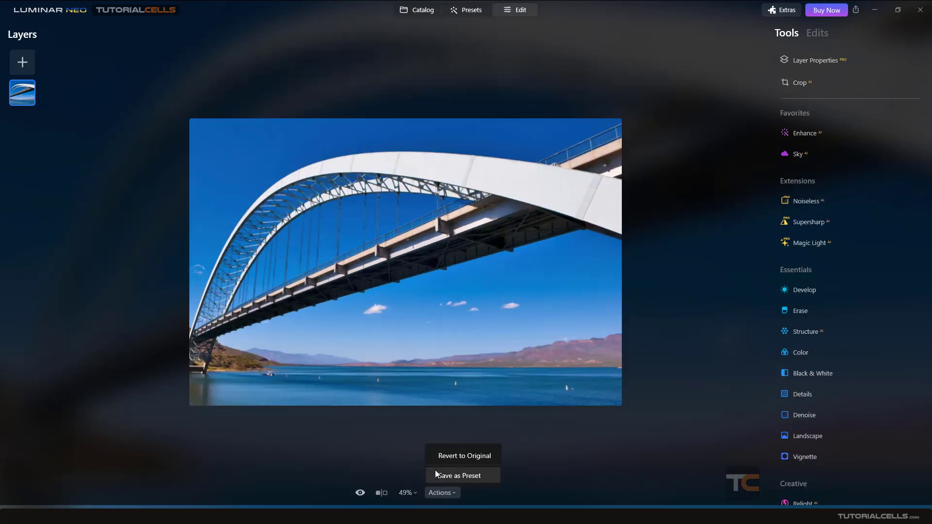
pyautogui.click(445, 452)
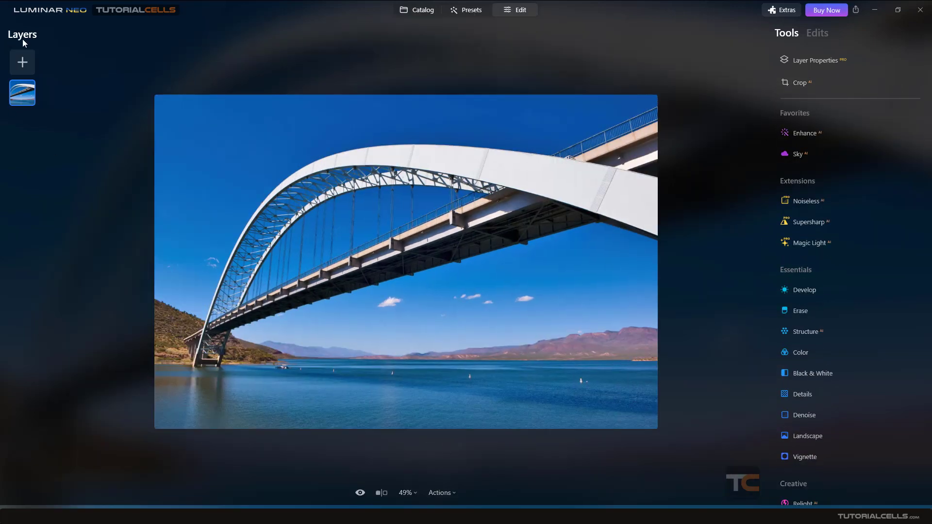
pyautogui.click(426, 10)
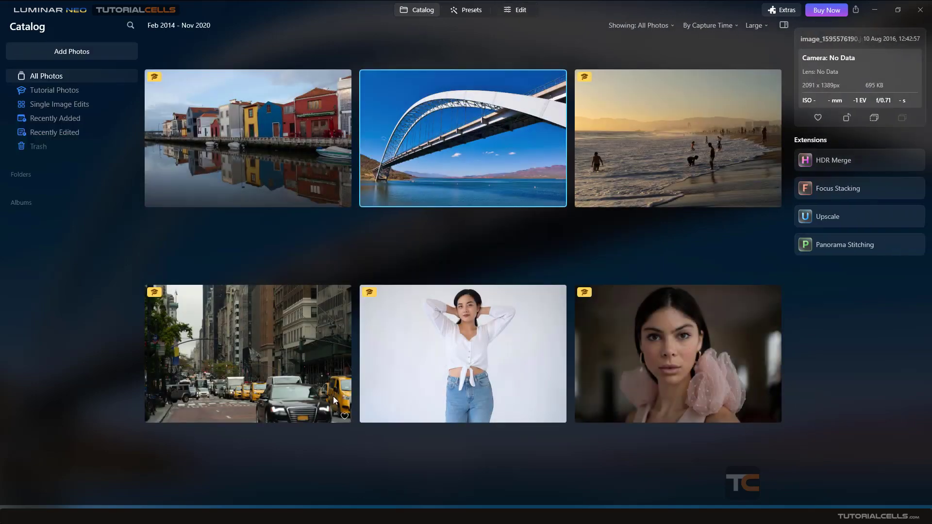
# - Open the city street photo in the Crop tool, frame it with the automatic AI composition and reset the crop
pyautogui.doubleClick(307, 378)
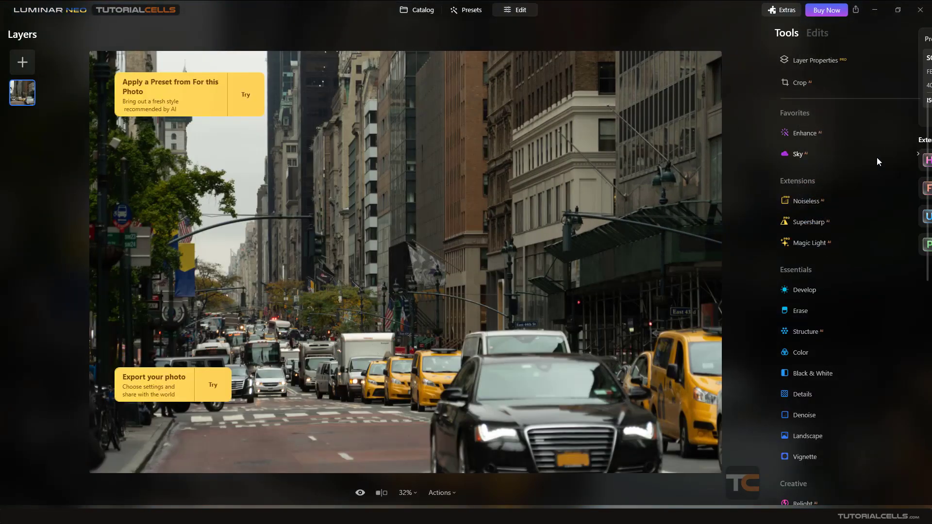
pyautogui.click(804, 86)
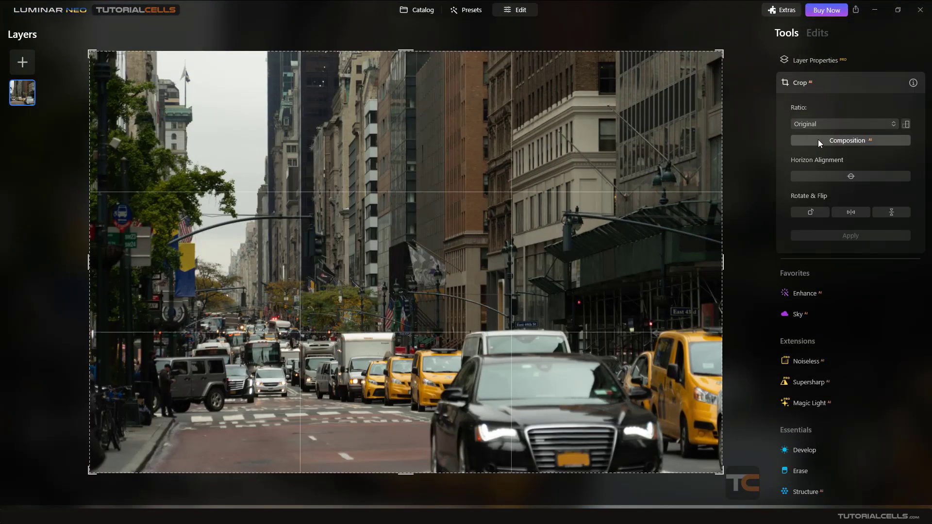
pyautogui.moveTo(741, 229); pyautogui.dragTo(742, 227)
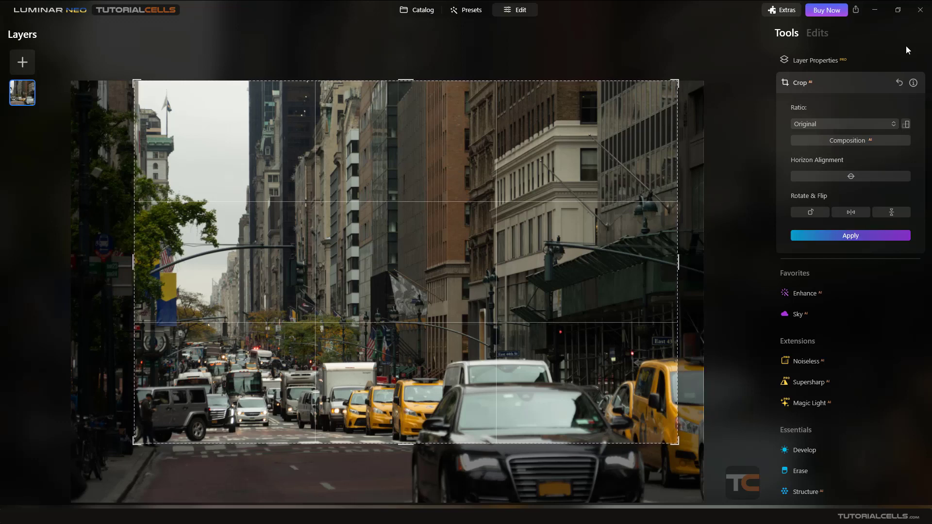
pyautogui.click(898, 82)
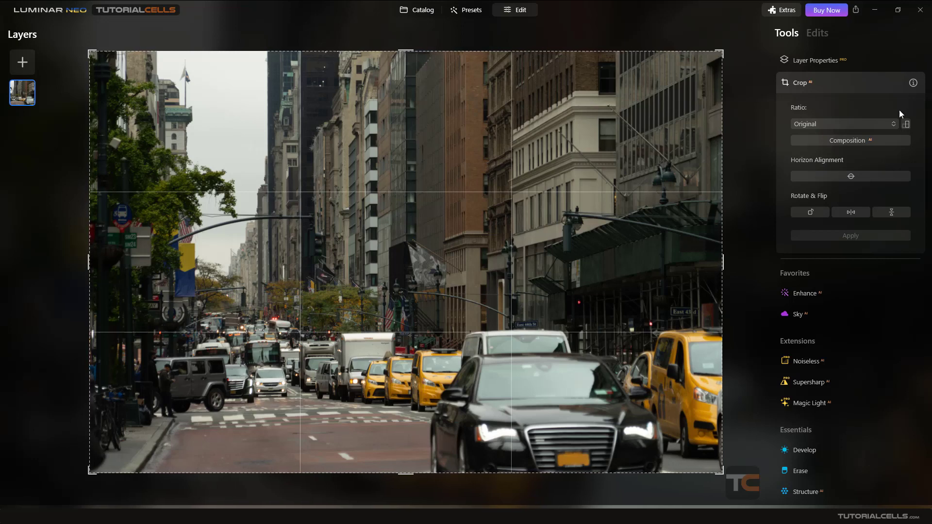
# - Return to the catalog and preview several sample photos in single-image view, ending on the bridge photo
pyautogui.click(416, 10)
pyautogui.click(444, 139)
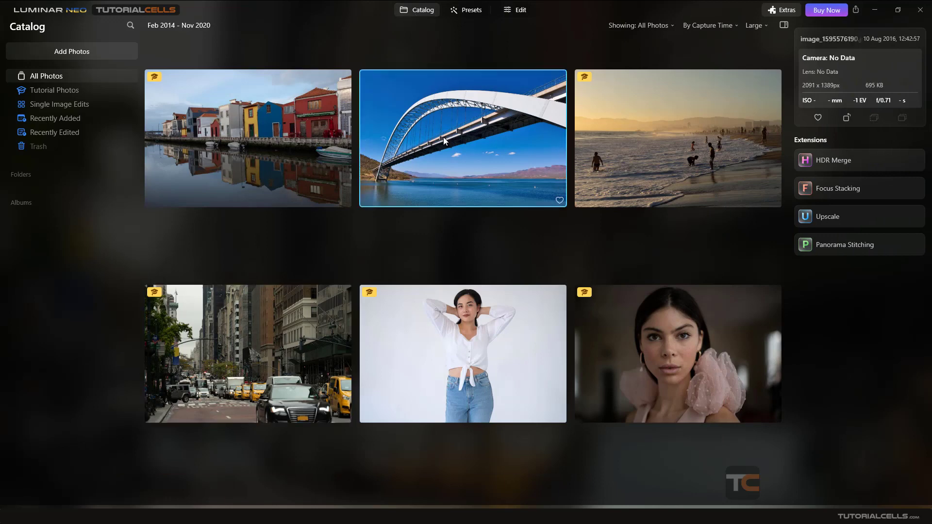
pyautogui.doubleClick(444, 140)
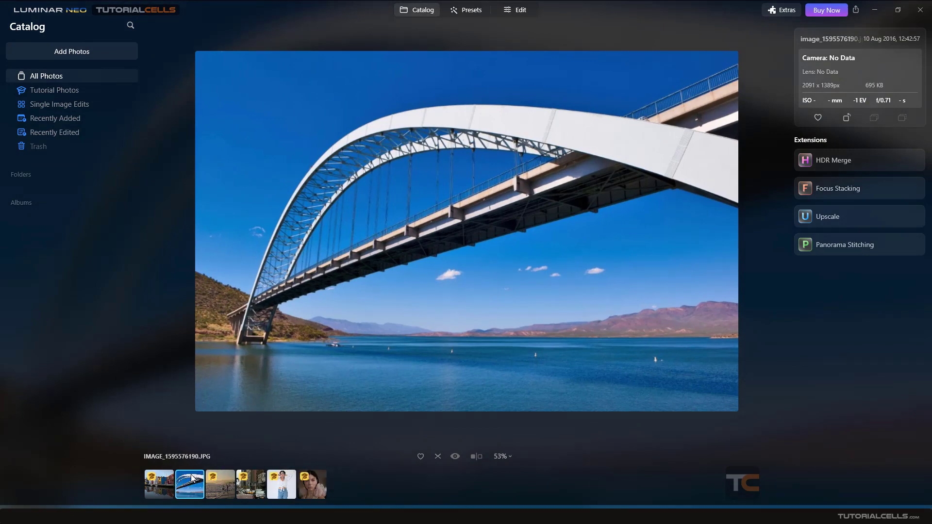
pyautogui.click(157, 491)
pyautogui.click(188, 491)
pyautogui.click(221, 487)
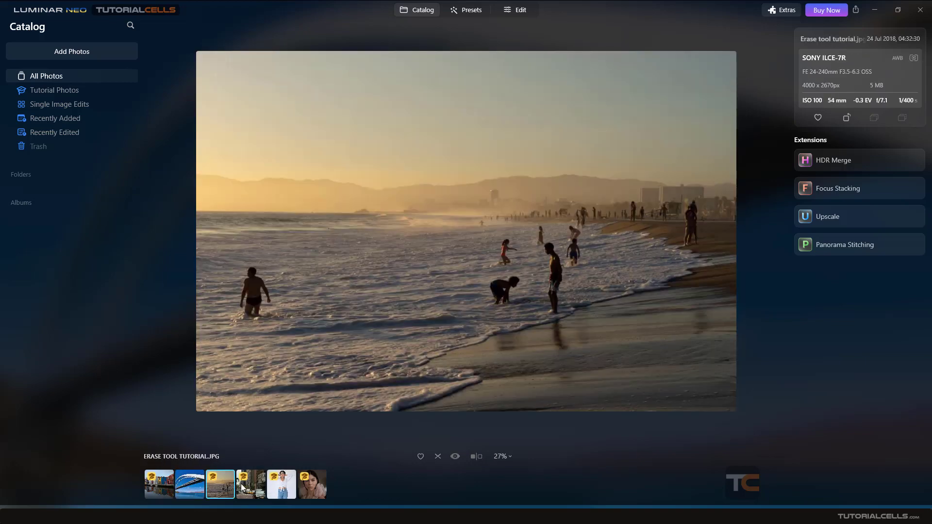
pyautogui.click(241, 486)
pyautogui.click(188, 492)
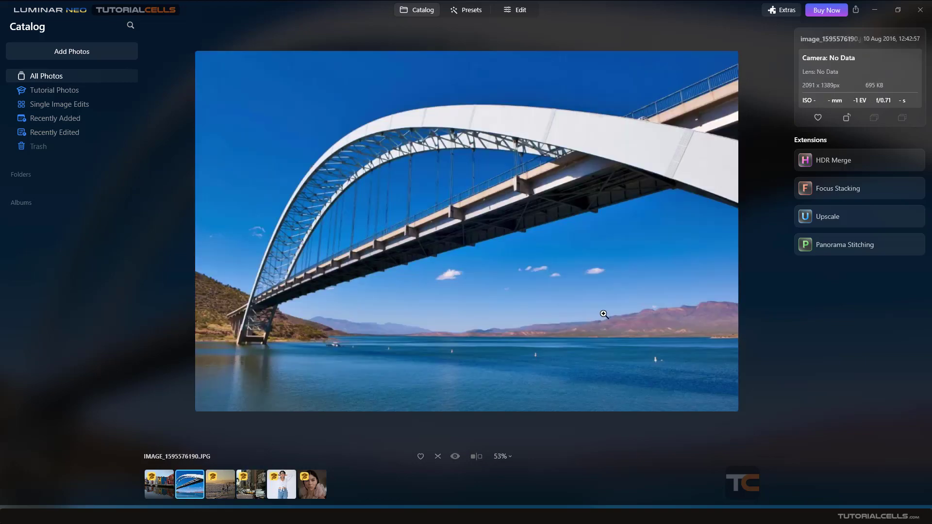
# - Open the bridge photo in the Crop tool and rotate it through four quarter turns back to upright
pyautogui.click(530, 11)
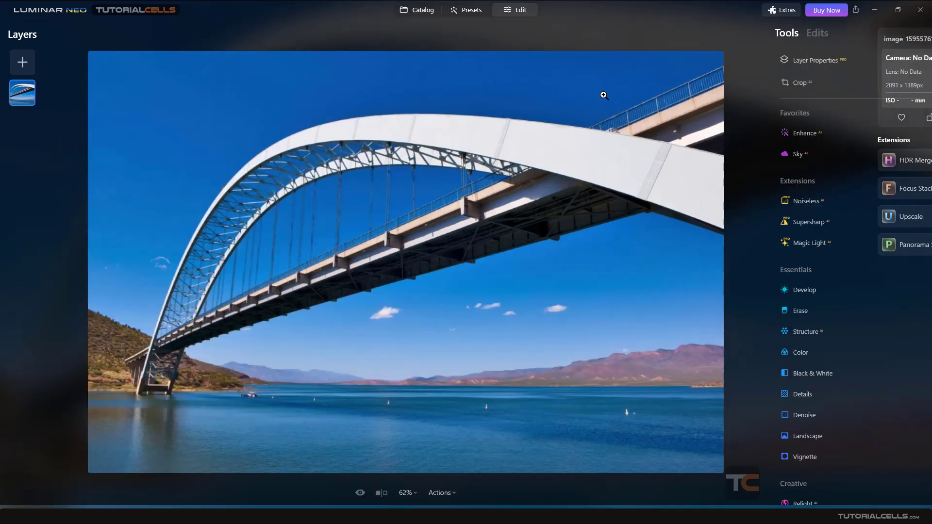
pyautogui.click(801, 83)
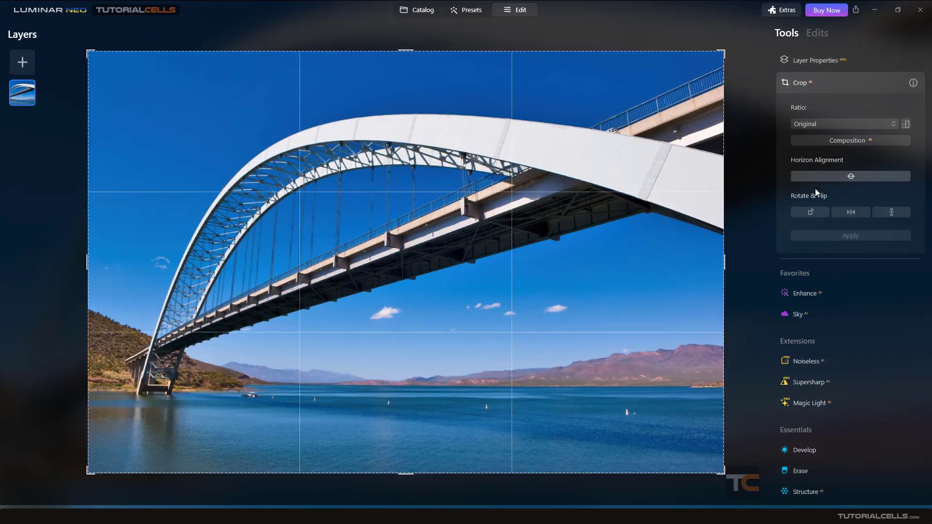
pyautogui.click(815, 212)
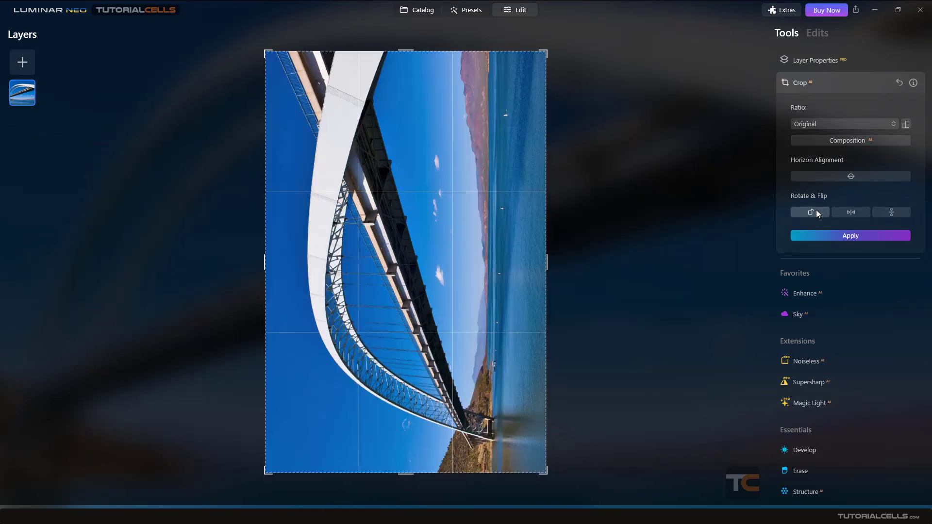
pyautogui.click(817, 210)
pyautogui.click(817, 210)
pyautogui.click(816, 209)
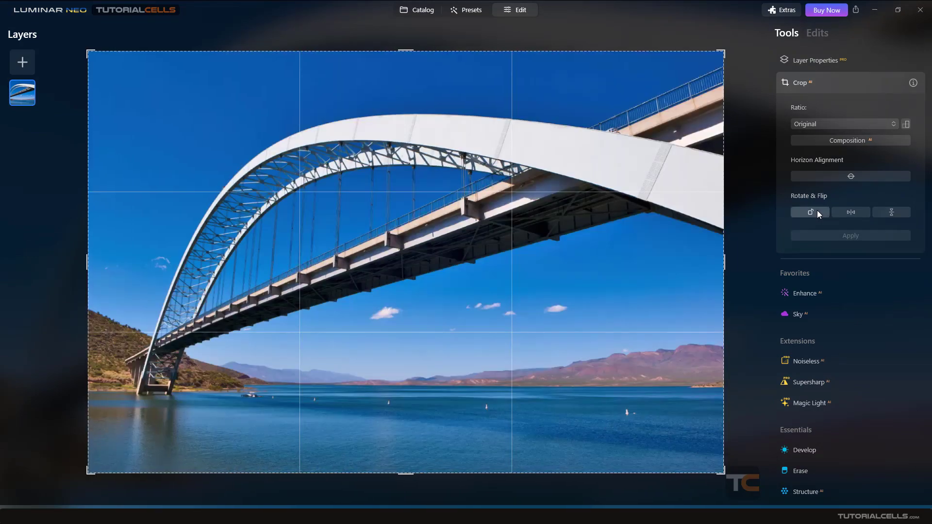
# - Flip the bridge photo horizontally and back, and flip it vertically and back
pyautogui.click(846, 212)
pyautogui.click(846, 212)
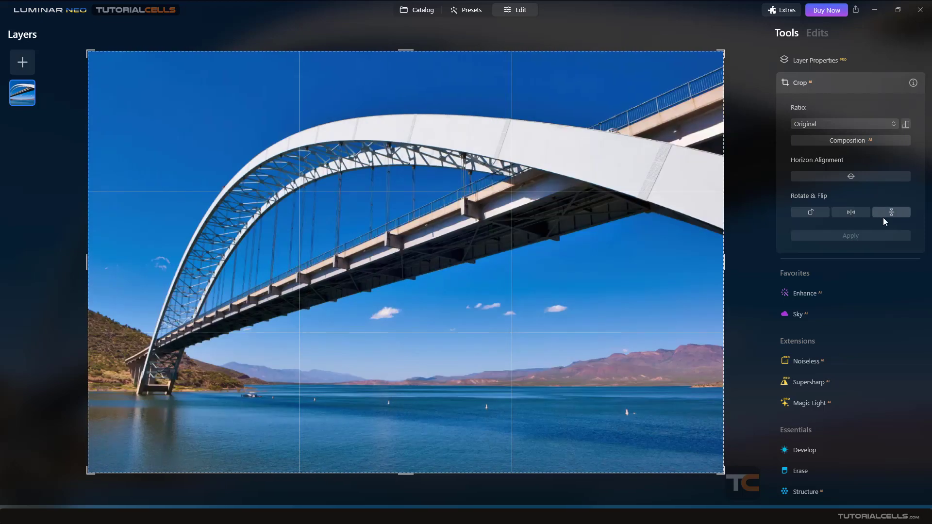
pyautogui.click(890, 216)
pyautogui.click(890, 217)
# - Straighten the bridge photo with automatic horizon alignment, shrink the crop frame and reposition the photo inside it
pyautogui.click(831, 177)
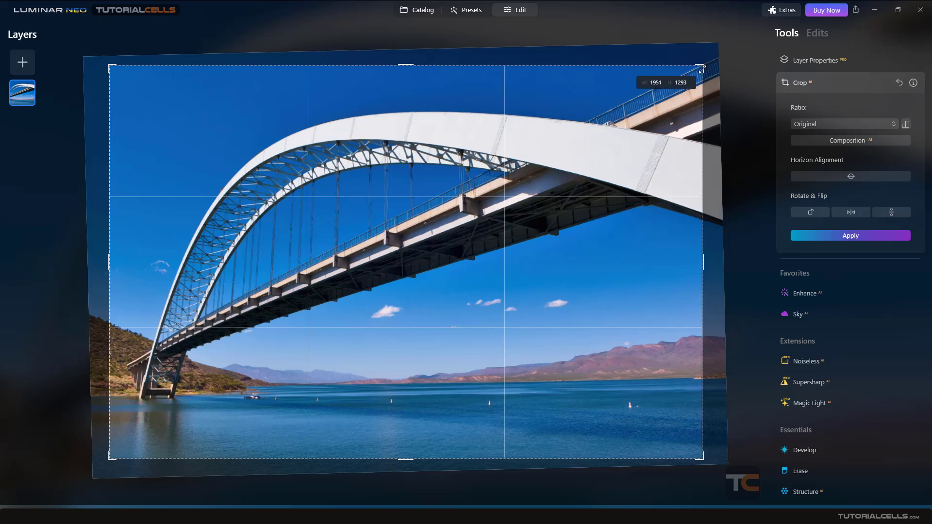
pyautogui.moveTo(701, 70); pyautogui.dragTo(614, 120)
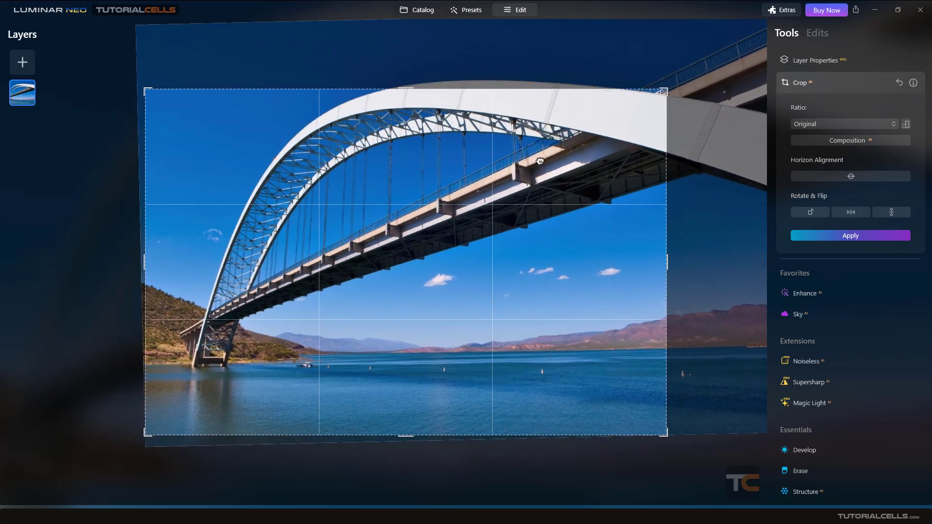
pyautogui.moveTo(540, 161); pyautogui.dragTo(466, 206)
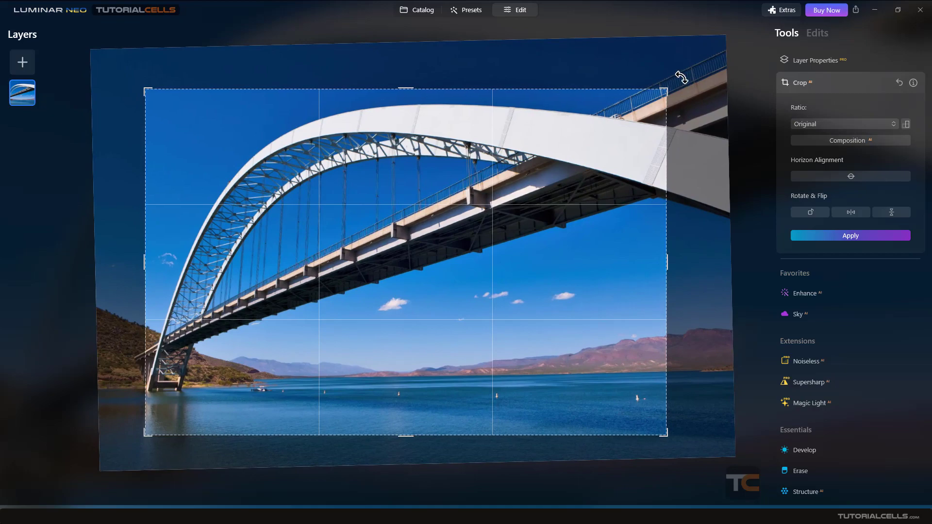
# - Tilt the bridge photo clockwise, straighten it again with automatic horizon alignment and apply the crop
pyautogui.moveTo(673, 72); pyautogui.dragTo(681, 96)
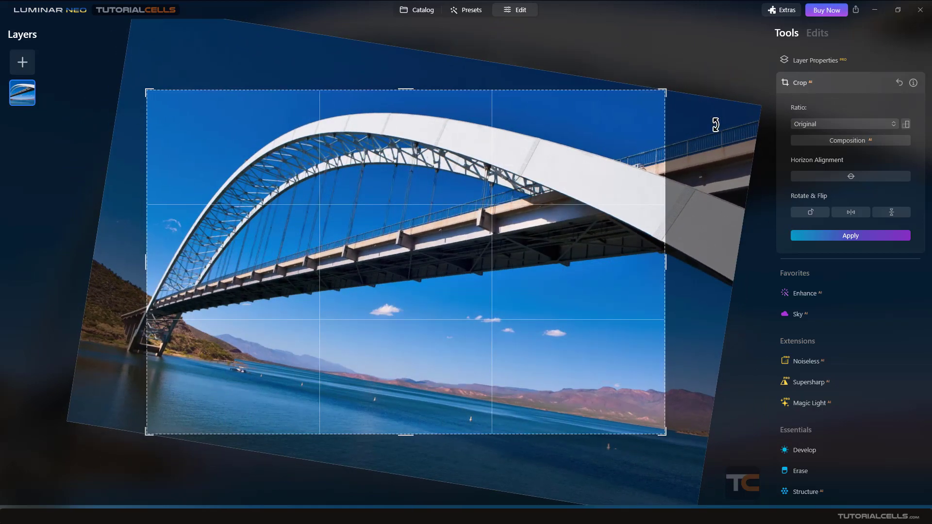
pyautogui.moveTo(706, 99); pyautogui.dragTo(708, 125)
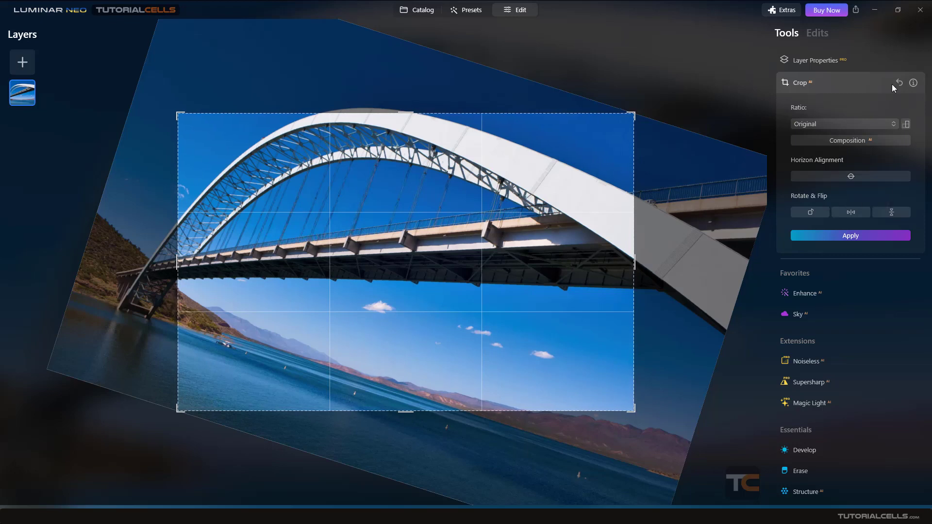
pyautogui.click(848, 175)
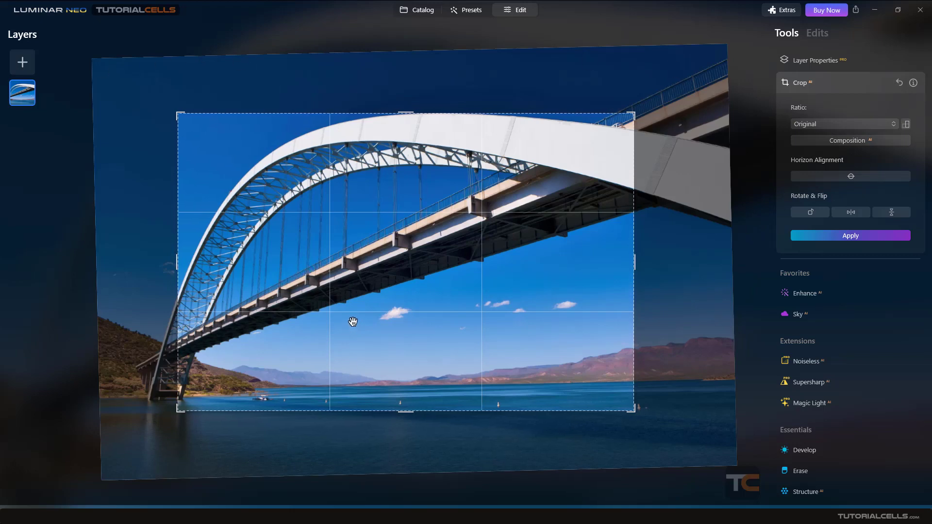
pyautogui.click(833, 237)
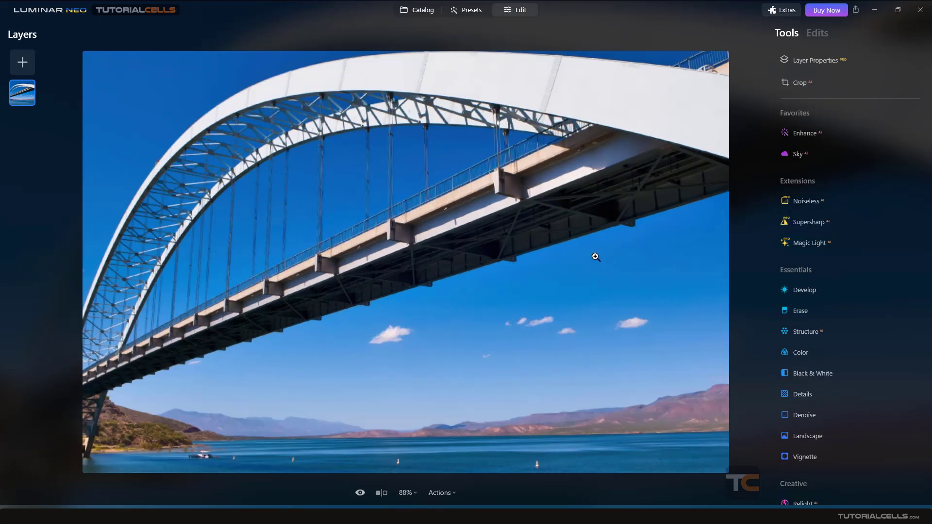
# - Reset the bridge photo's crop to the full original frame and return to the catalog
pyautogui.click(823, 79)
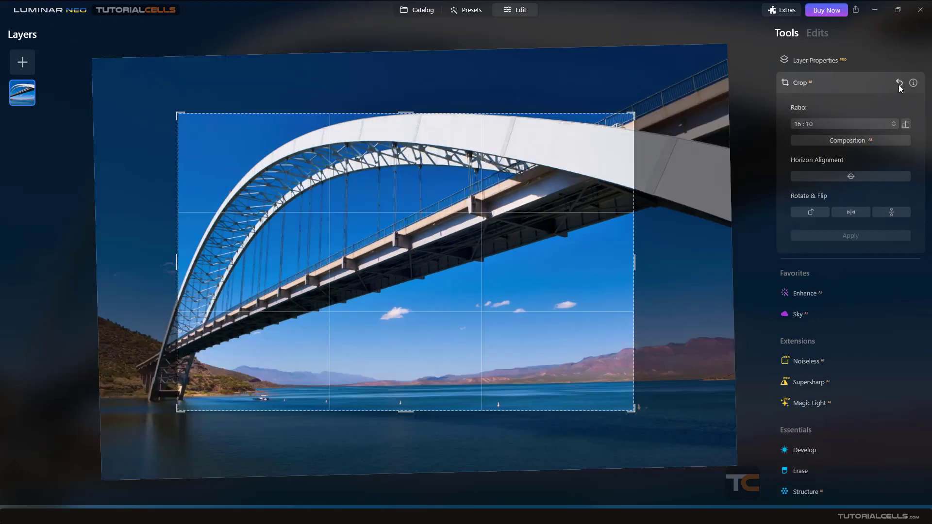
pyautogui.click(898, 83)
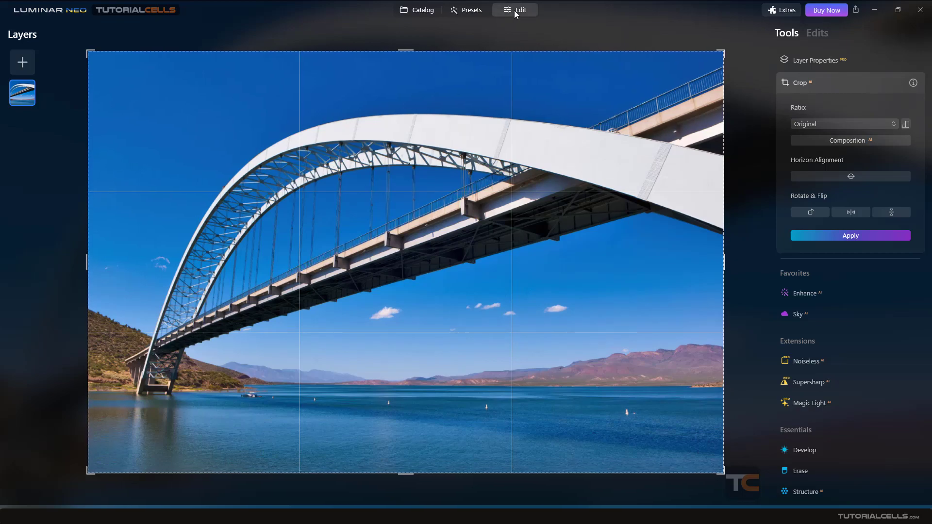
pyautogui.click(421, 12)
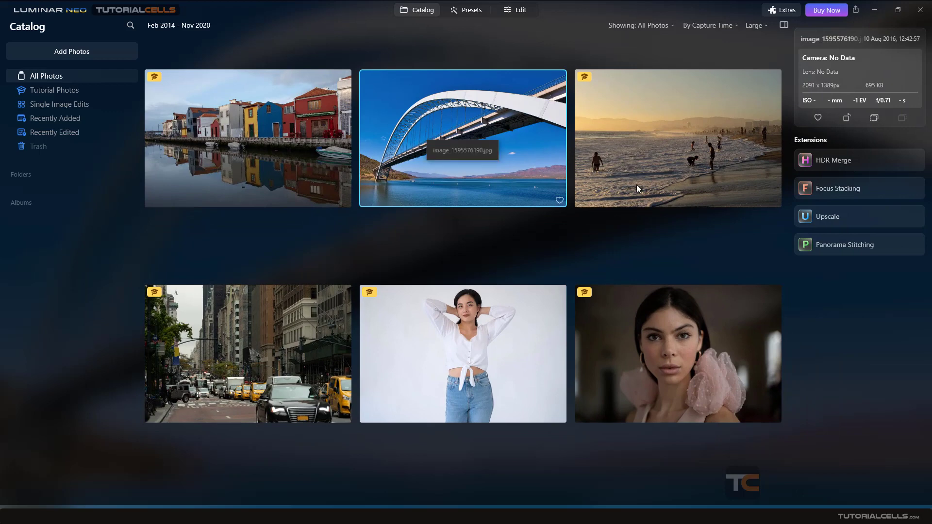
# - Open the beach photo in the Crop tool, frame it with the automatic AI composition and reset the crop
pyautogui.doubleClick(721, 160)
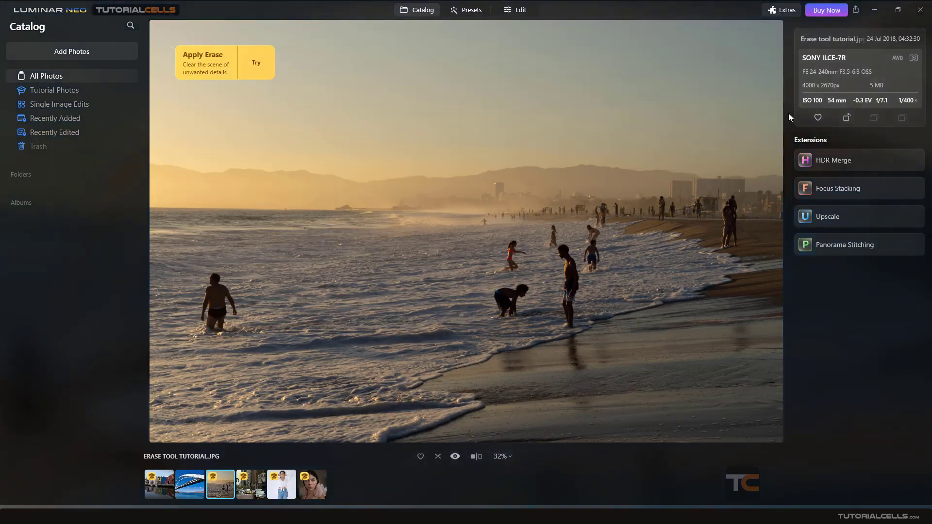
pyautogui.click(518, 13)
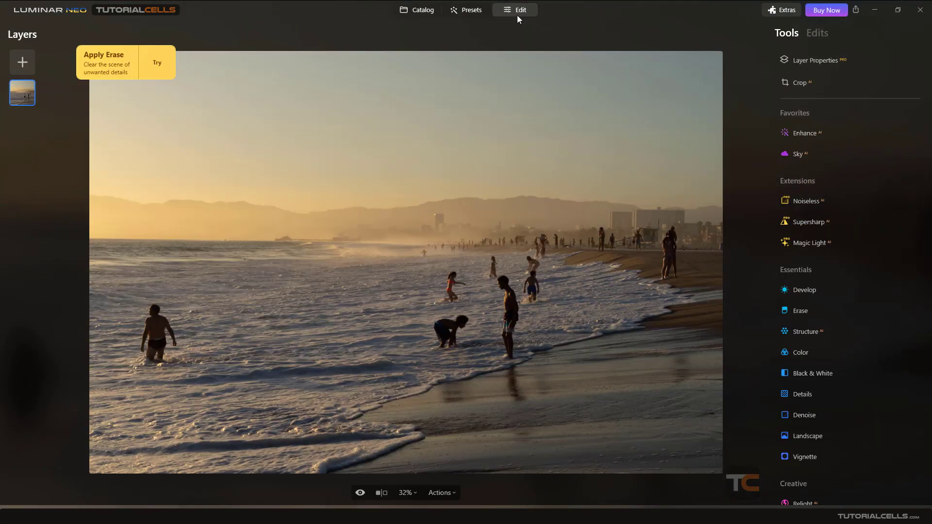
pyautogui.click(798, 83)
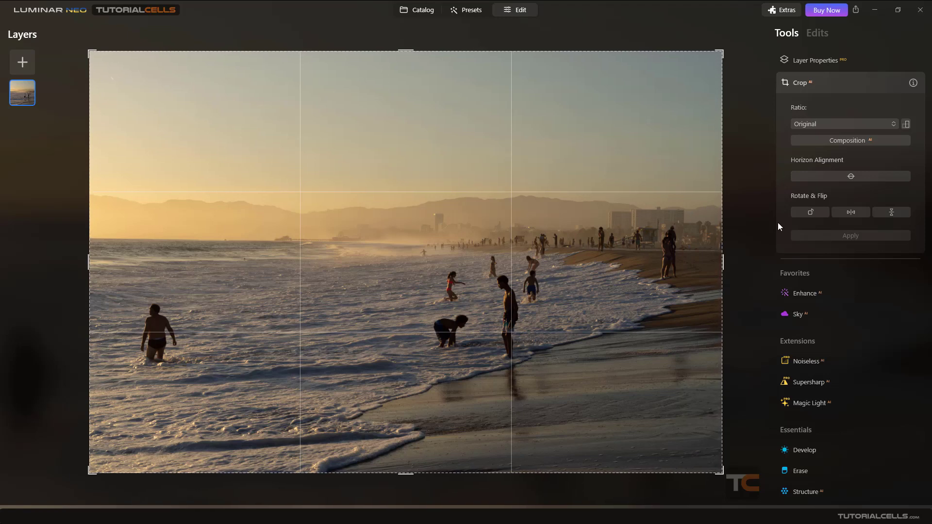
pyautogui.click(836, 142)
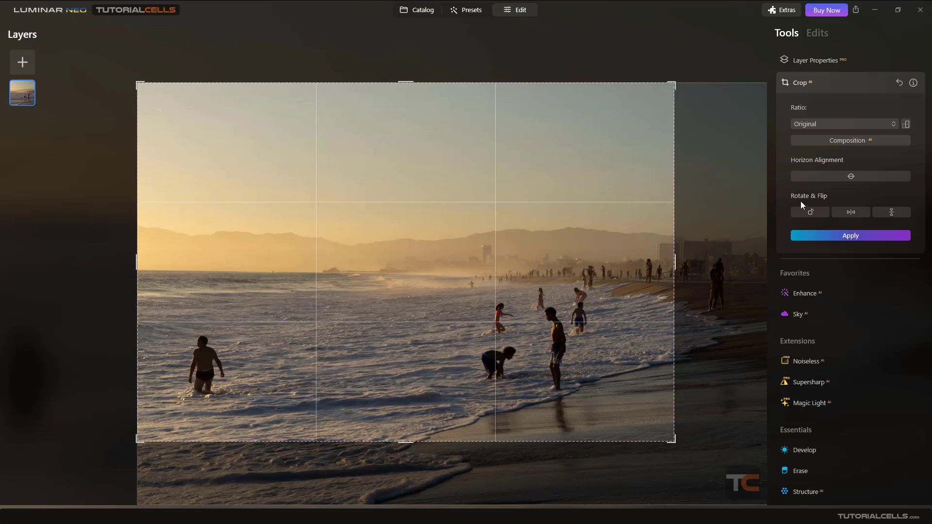
pyautogui.click(899, 82)
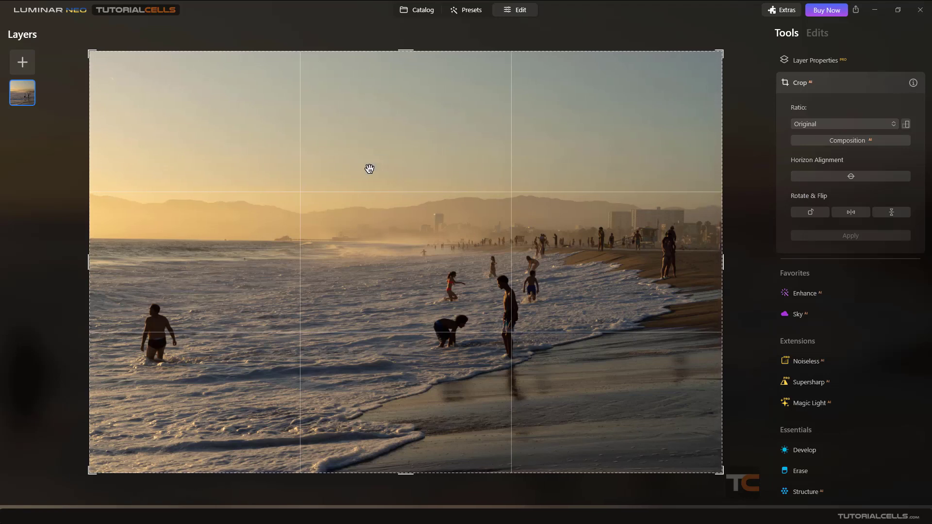
# - Shrink the crop frame proportionally, adjust its edges with the Free ratio and set the ratio back to Original
pyautogui.moveTo(89, 257); pyautogui.dragTo(107, 264)
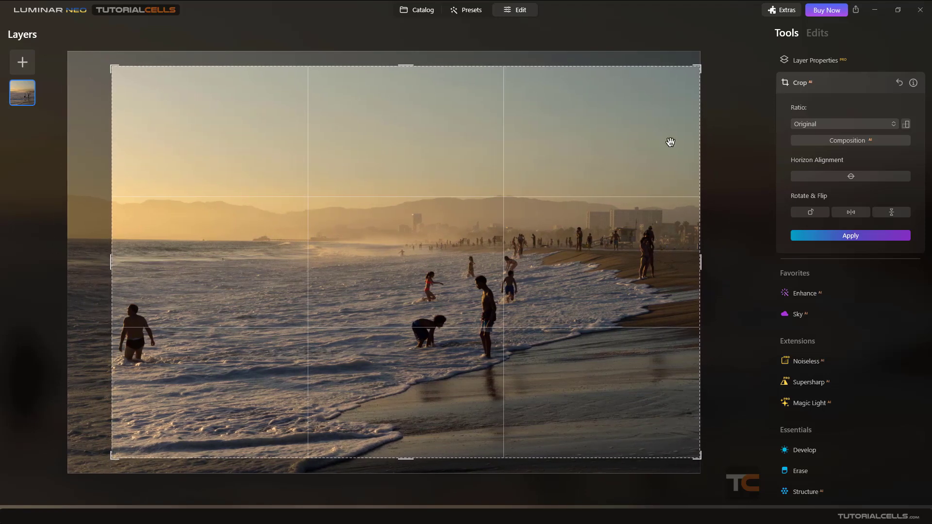
pyautogui.click(824, 125)
pyautogui.click(824, 137)
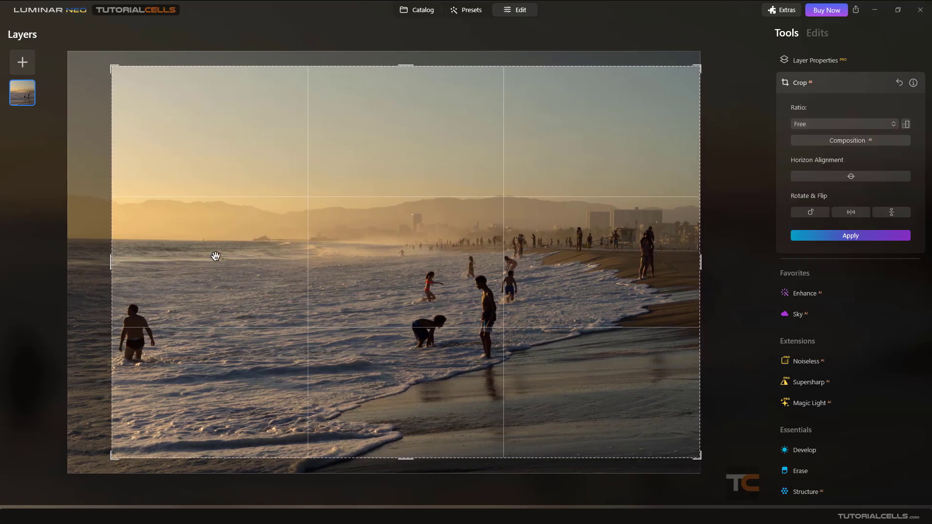
pyautogui.moveTo(113, 265)
pyautogui.mouseDown()
pyautogui.moveTo(232, 271)
pyautogui.moveTo(113, 265)
pyautogui.mouseUp()
pyautogui.moveTo(406, 69); pyautogui.dragTo(405, 74)
pyautogui.click(800, 126)
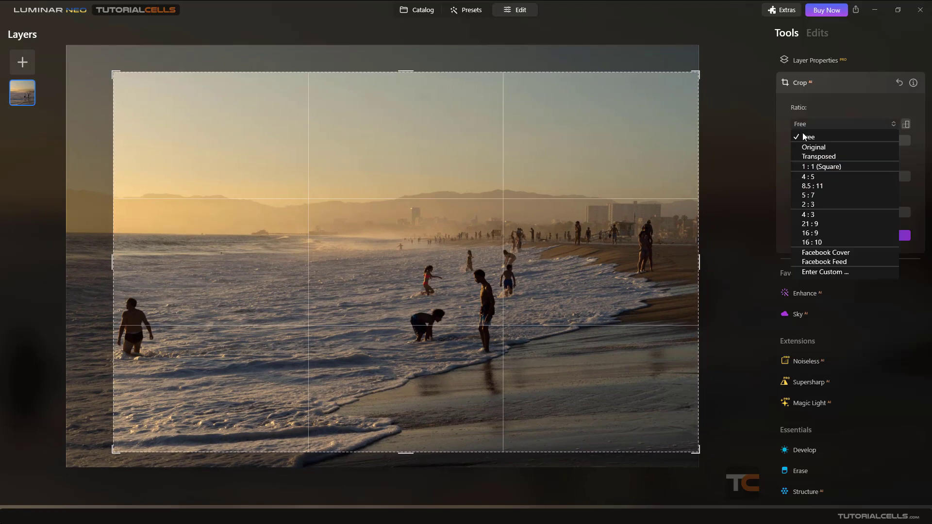
pyautogui.click(807, 147)
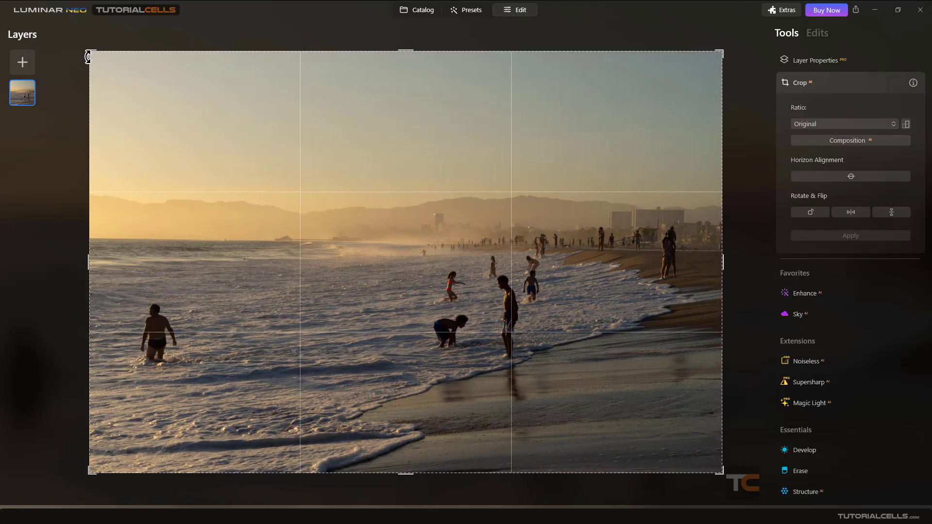
# - Set the crop ratio to Free, narrow the frame to a tall strip around the lone wading man and reset the crop
pyautogui.moveTo(84, 269); pyautogui.dragTo(109, 270)
pyautogui.click(839, 124)
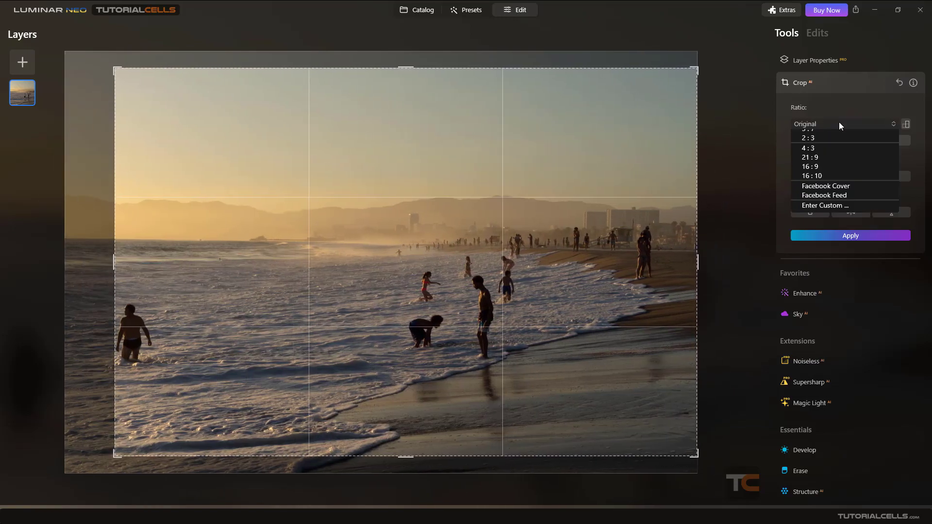
pyautogui.click(833, 137)
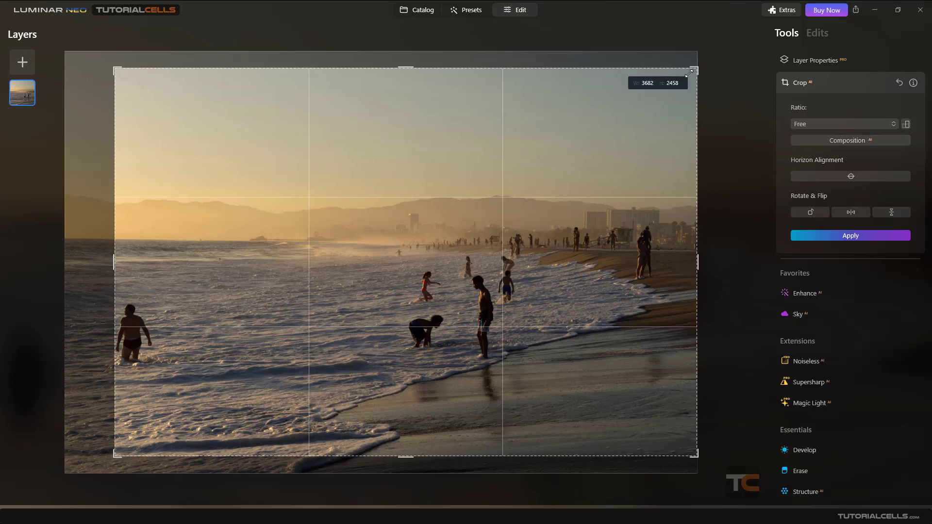
pyautogui.moveTo(689, 72); pyautogui.dragTo(433, 132)
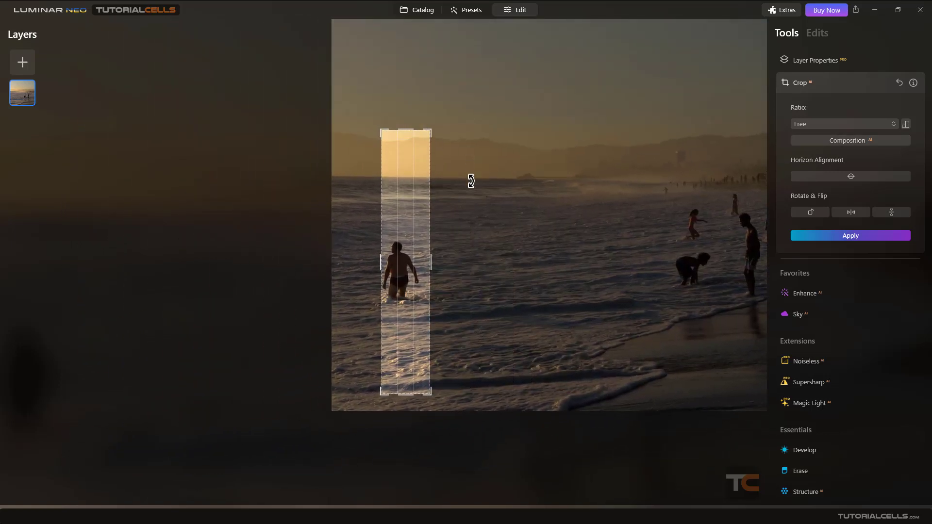
pyautogui.click(899, 83)
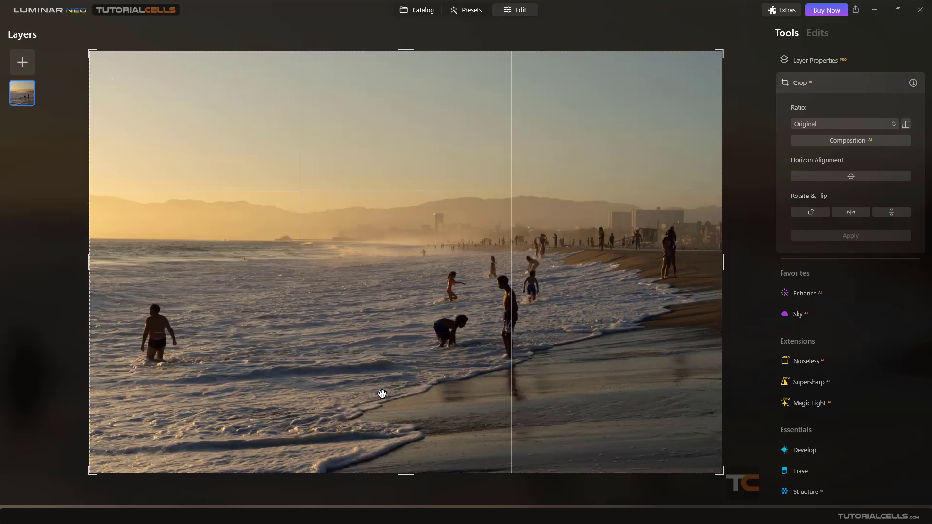